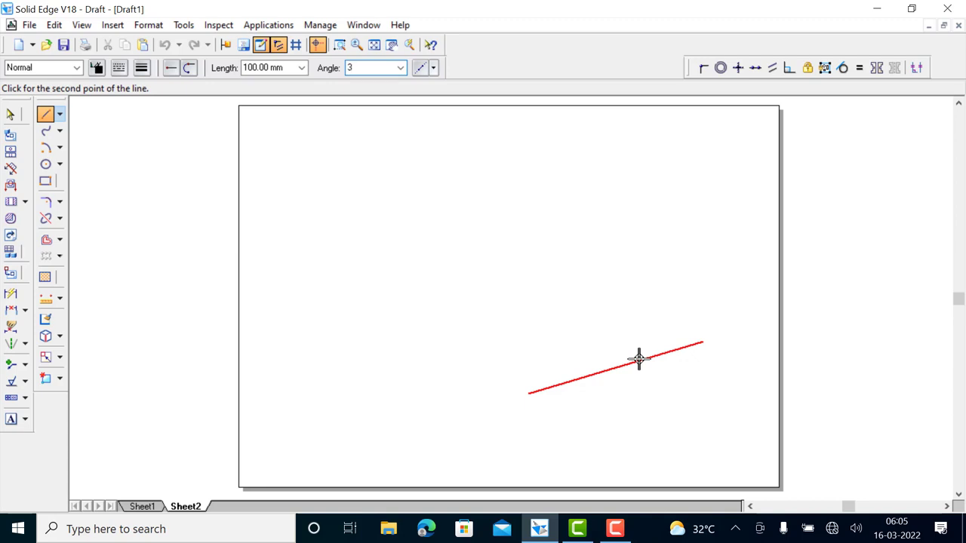
- Complete the rhombus with 100 mm edges at 30°, 150° and 210°, closing it at the starting corner
{"action": "key", "text": "Return"}
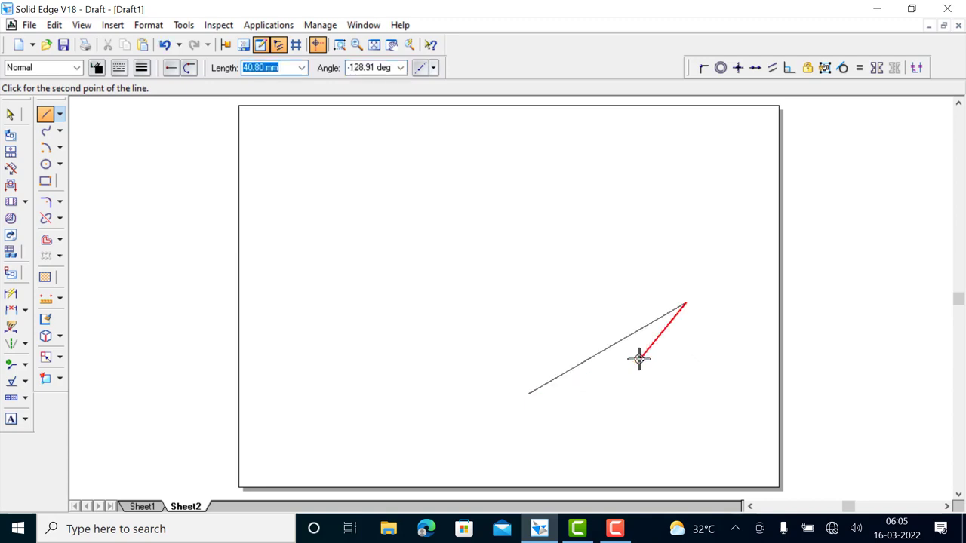
{"action": "type", "text": "100"}
{"action": "key", "text": "Tab"}
{"action": "type", "text": "15"}
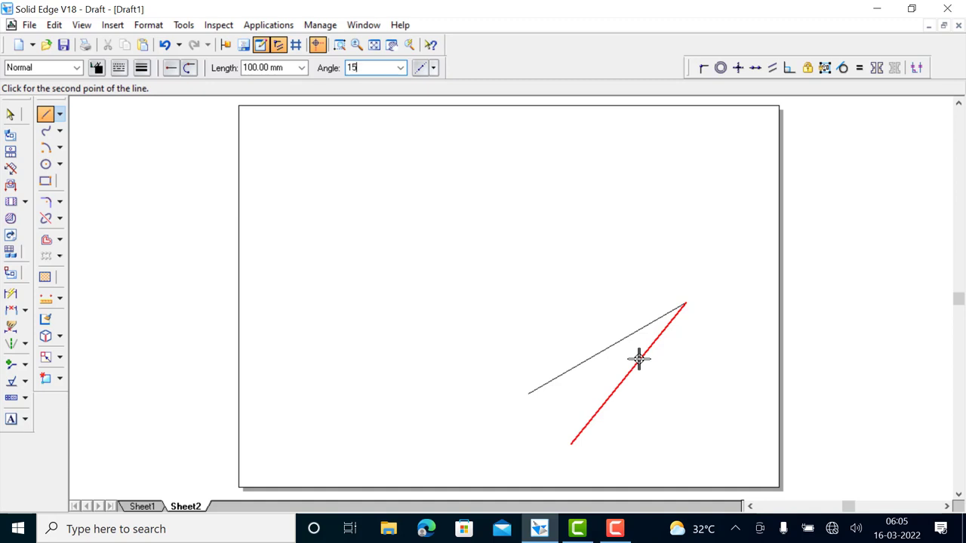
{"action": "type", "text": "0"}
{"action": "key", "text": "Return"}
{"action": "type", "text": "1"}
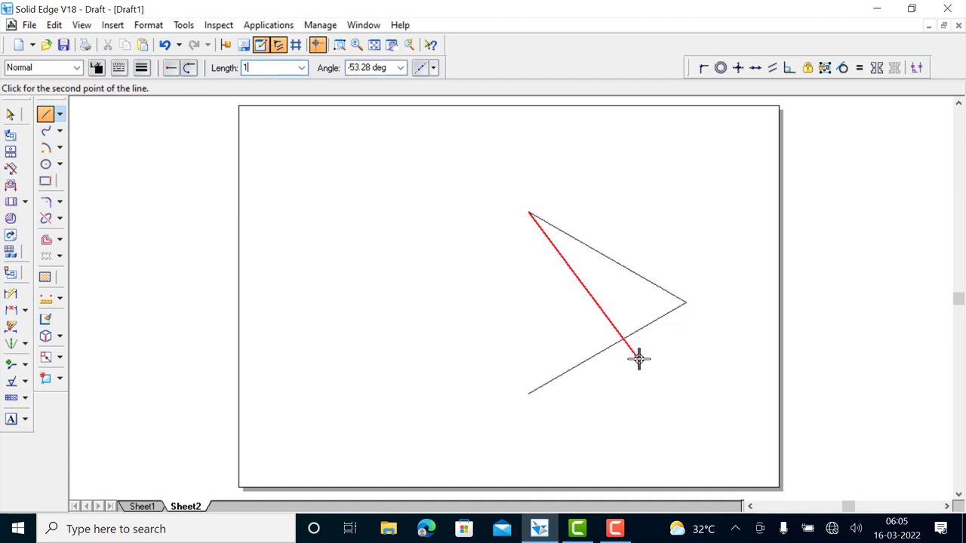
{"action": "key", "text": "Tab"}
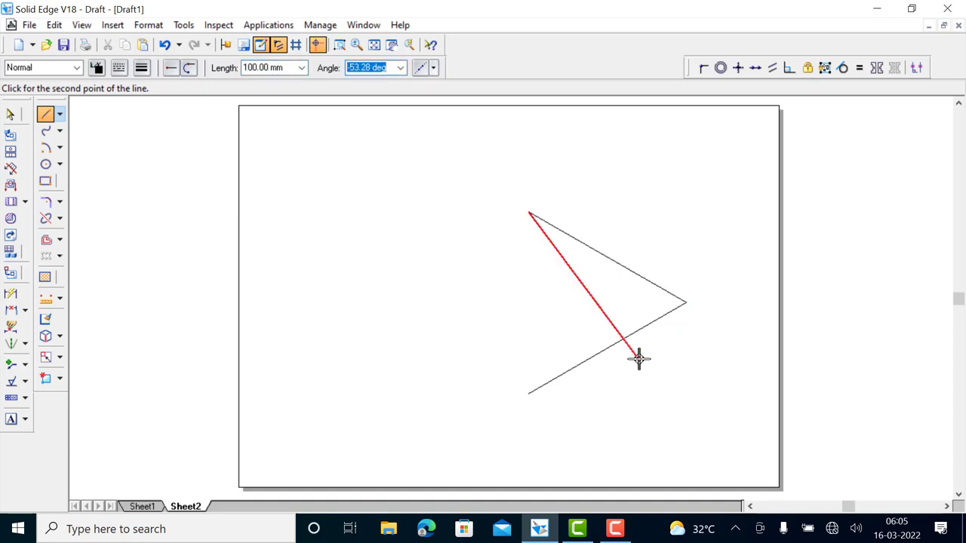
{"action": "type", "text": "210"}
{"action": "key", "text": "Return"}
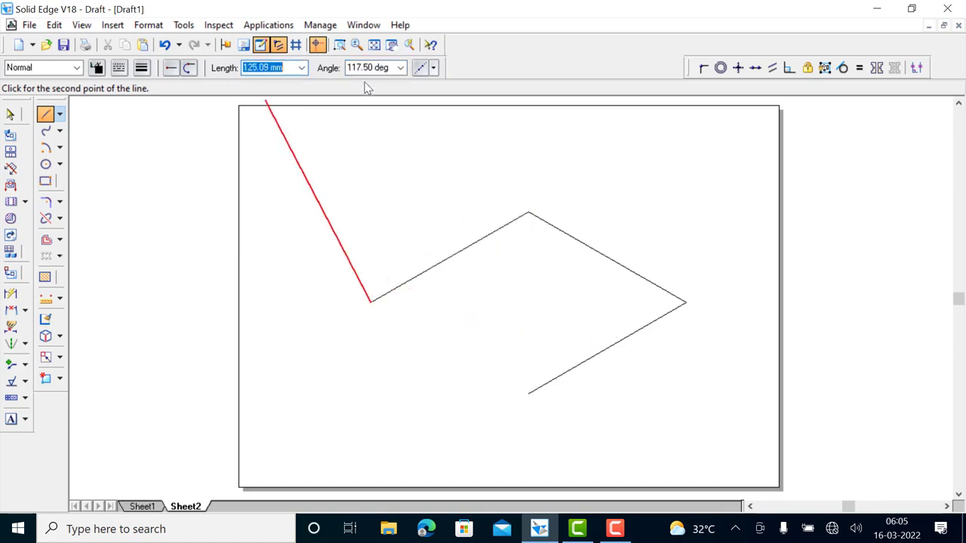
{"action": "left_click", "coordinate": [530, 391]}
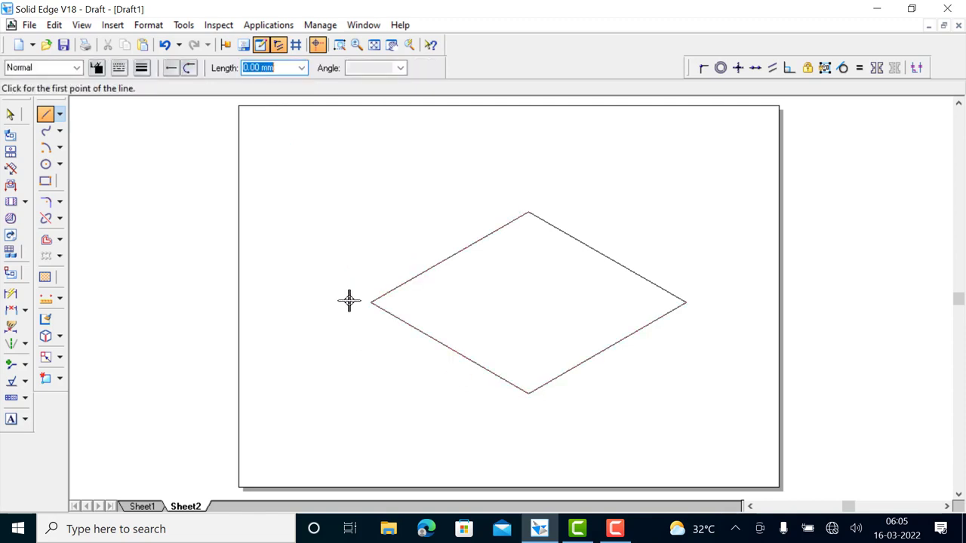
- Fence-select the rhombus and move it lower on the sheet
{"action": "left_click", "coordinate": [11, 114]}
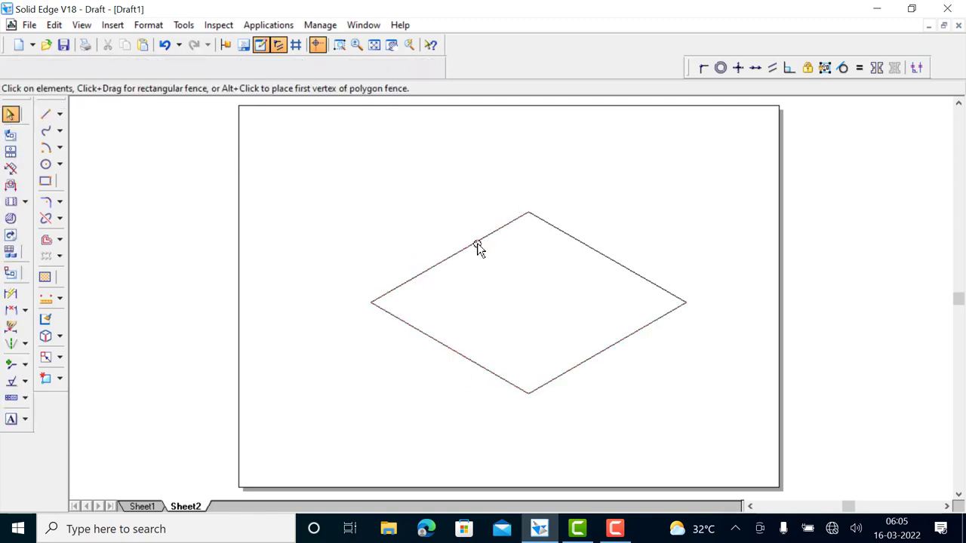
{"action": "left_click_drag", "start_coordinate": [324, 186], "coordinate": [722, 444]}
{"action": "left_click_drag", "start_coordinate": [596, 359], "coordinate": [590, 414]}
{"action": "left_click", "coordinate": [712, 389]}
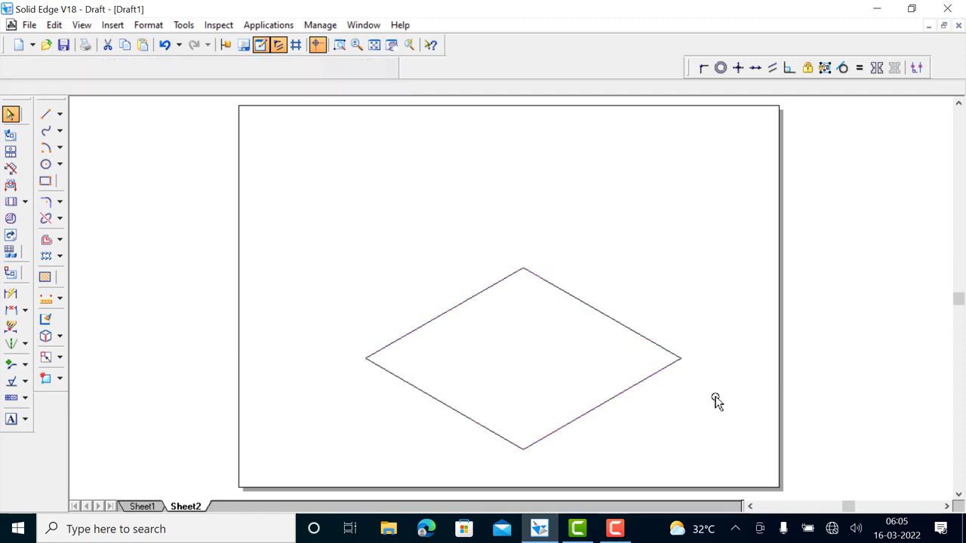
- Draw the rhombus's horizontal and vertical diagonals
{"action": "key", "text": "l"}
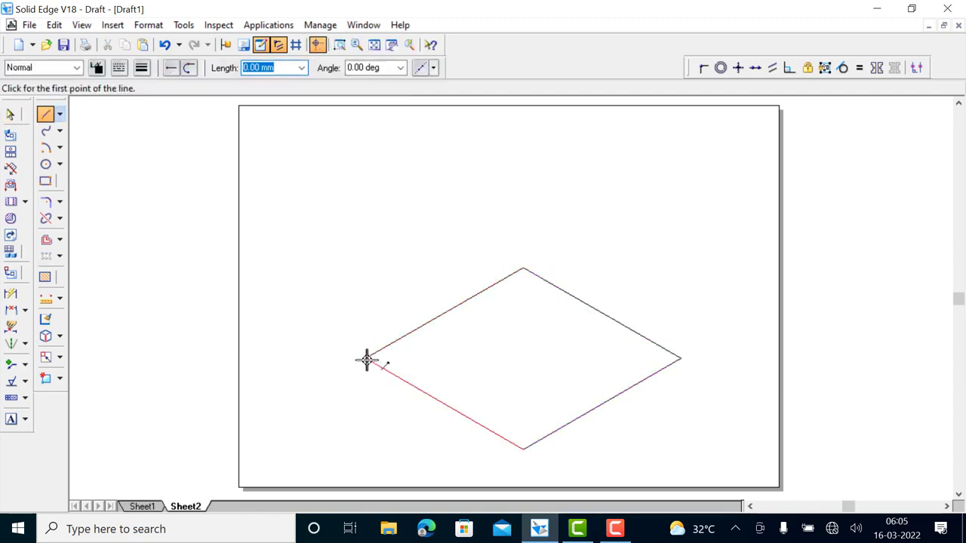
{"action": "left_click", "coordinate": [366, 358]}
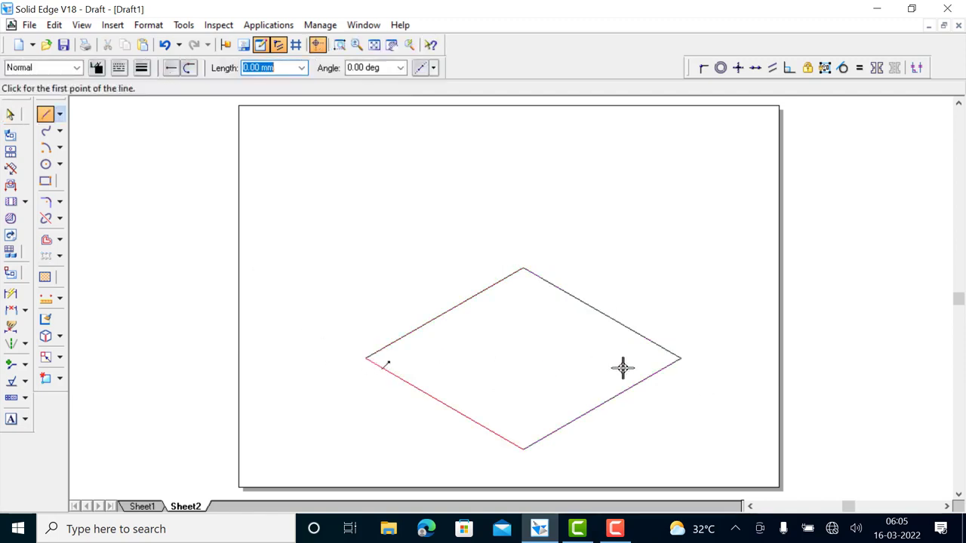
{"action": "left_click", "coordinate": [679, 359]}
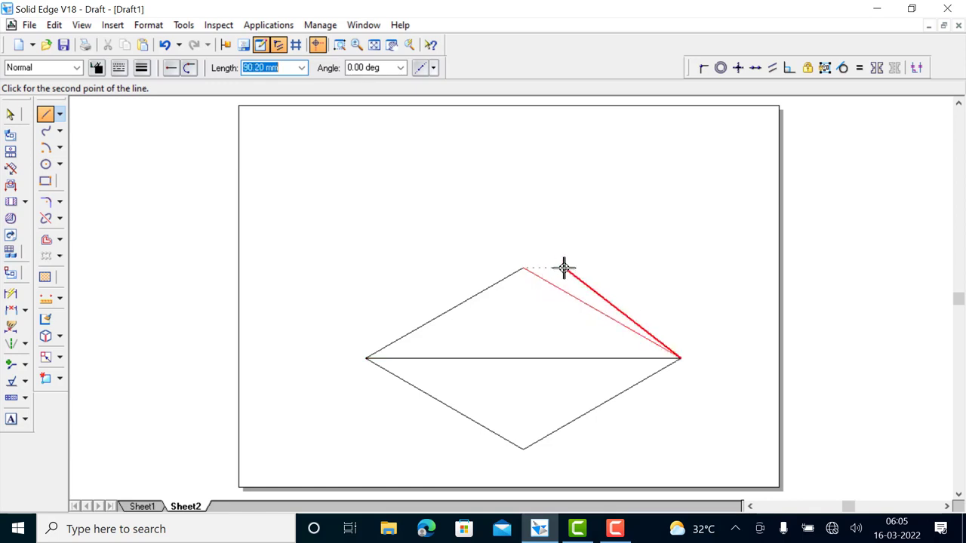
{"action": "left_click", "coordinate": [525, 269]}
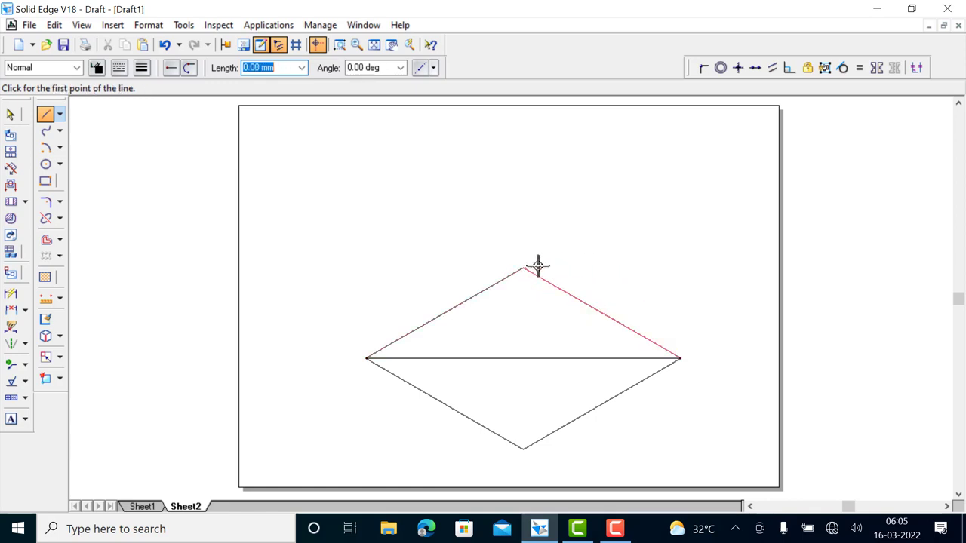
{"action": "left_click", "coordinate": [515, 298]}
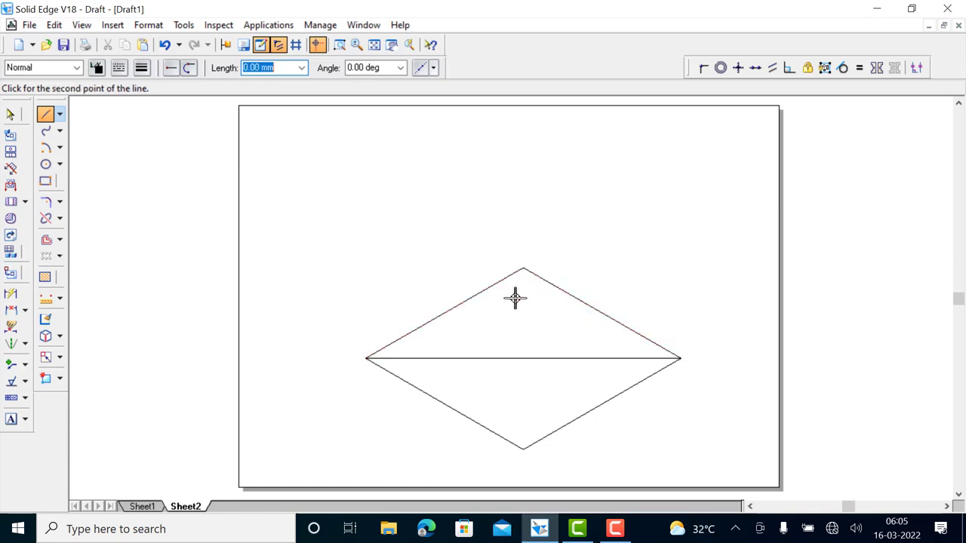
{"action": "left_click", "coordinate": [523, 450]}
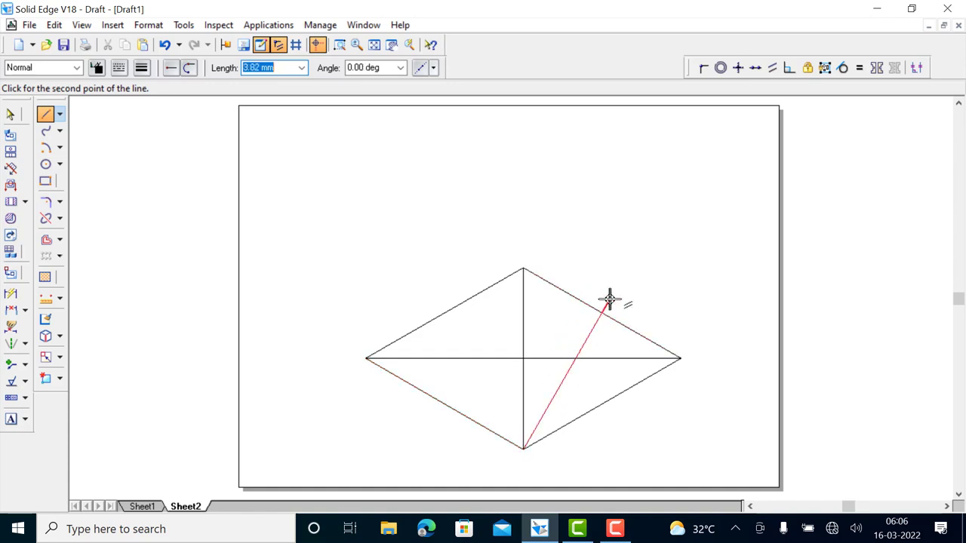
- Draw lines from the bottom corner to the upper-right and upper-left edge midpoints
{"action": "left_click", "coordinate": [601, 311]}
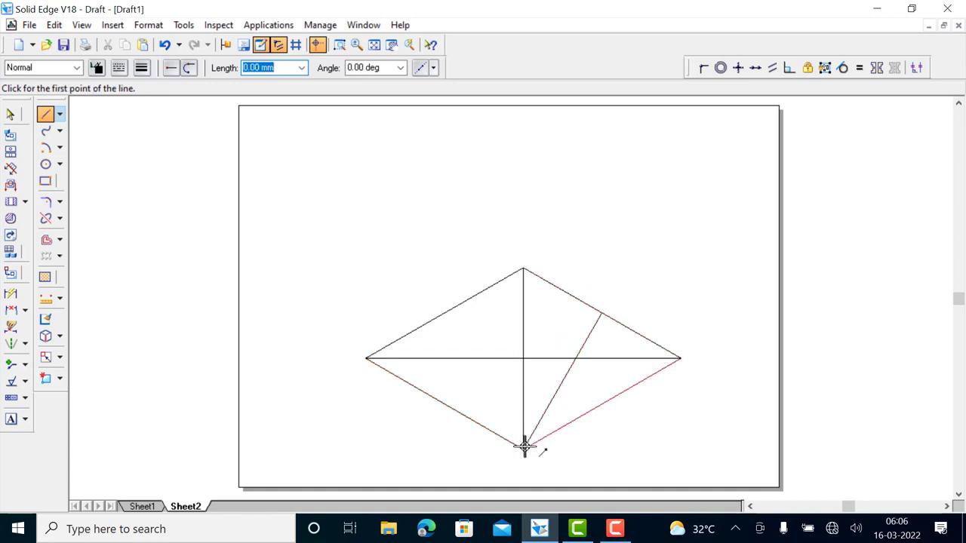
{"action": "left_click", "coordinate": [522, 447]}
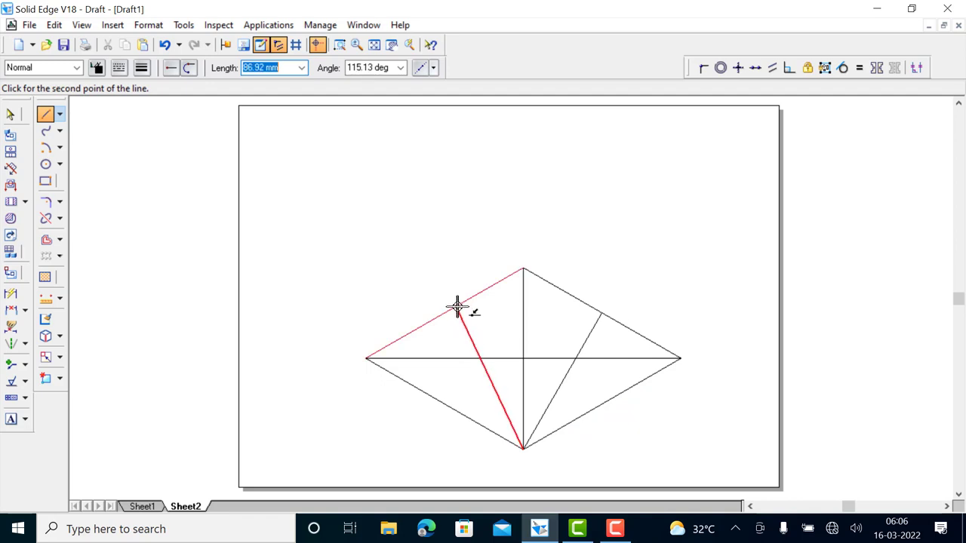
{"action": "left_click", "coordinate": [444, 314]}
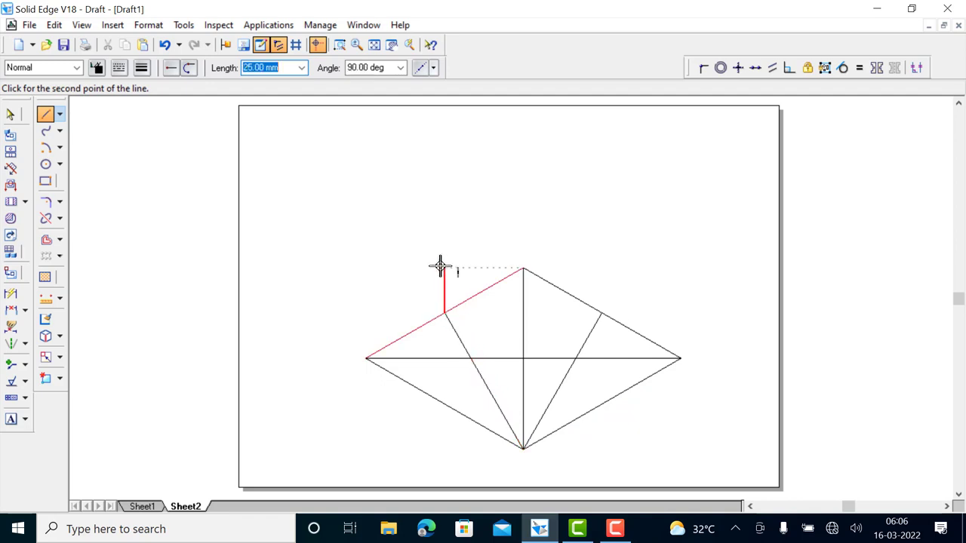
{"action": "right_click", "coordinate": [440, 265]}
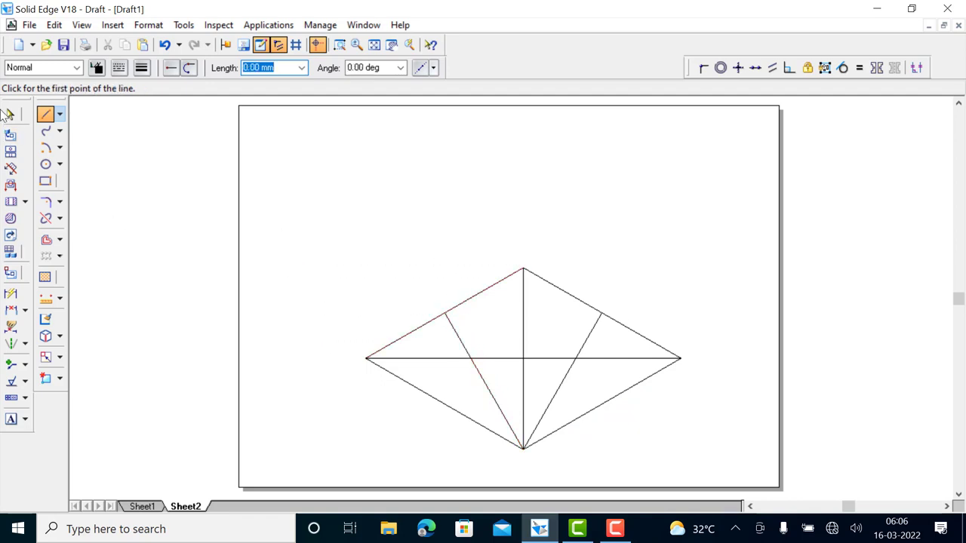
{"action": "left_click", "coordinate": [45, 148]}
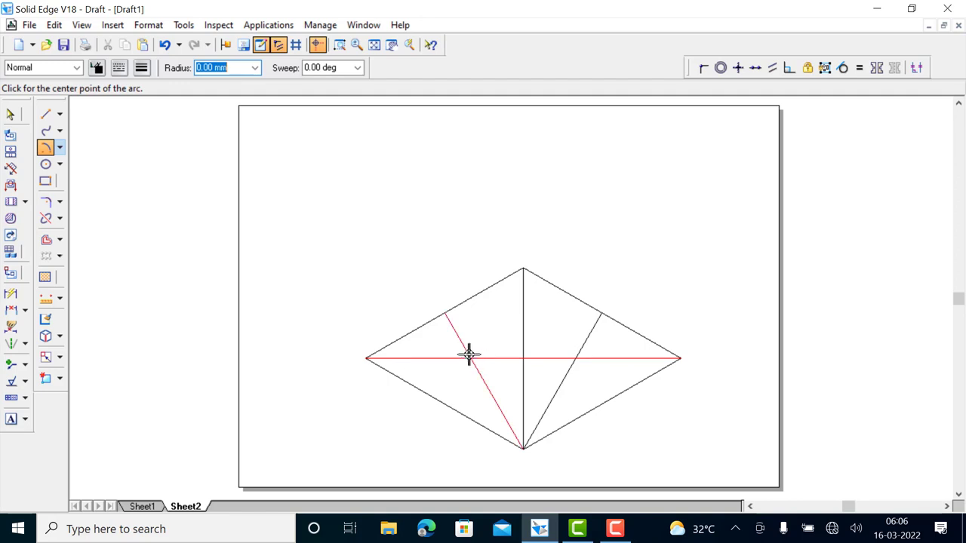
- Draw left and right arcs centred on the diagonal crossings, spanning the side edge midpoints
{"action": "left_click", "coordinate": [471, 359]}
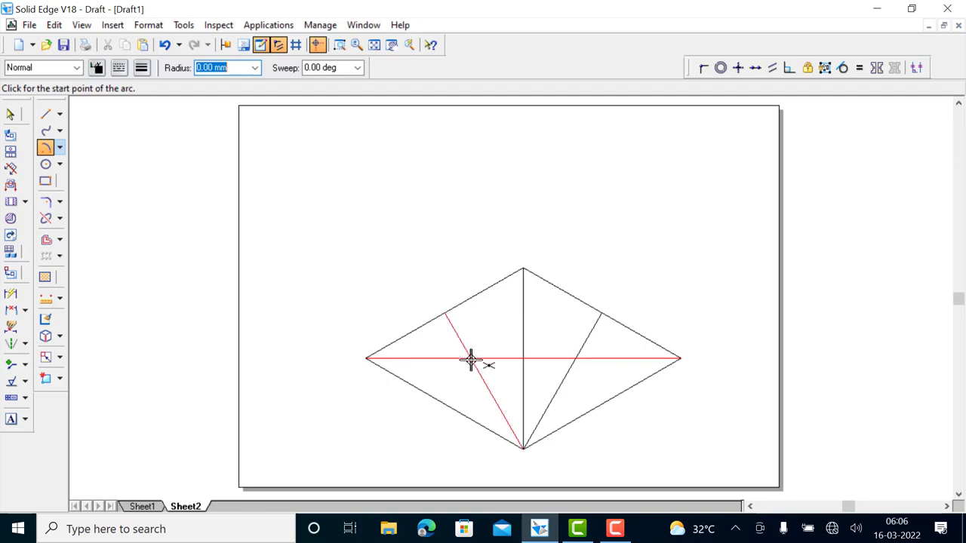
{"action": "left_click", "coordinate": [444, 314]}
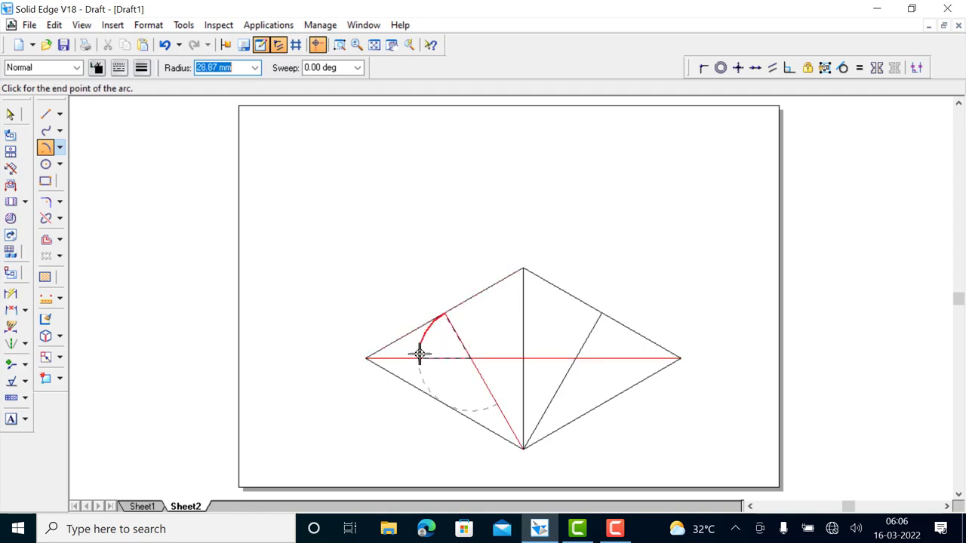
{"action": "left_click", "coordinate": [444, 404]}
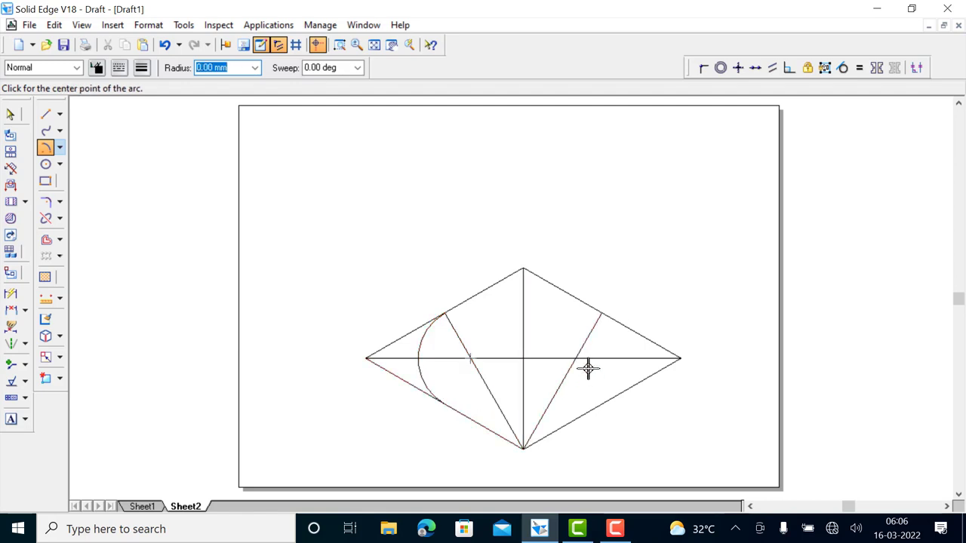
{"action": "left_click", "coordinate": [576, 359]}
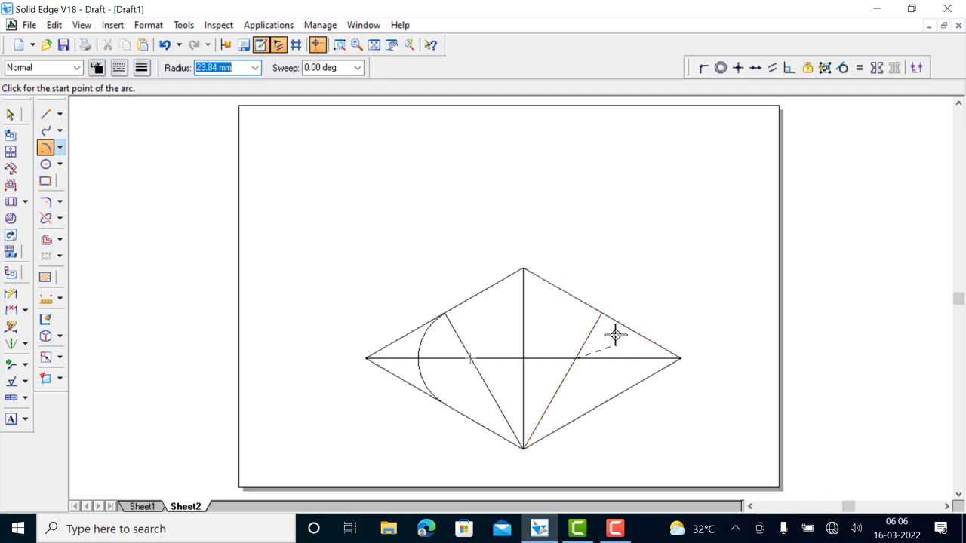
{"action": "left_click", "coordinate": [604, 312]}
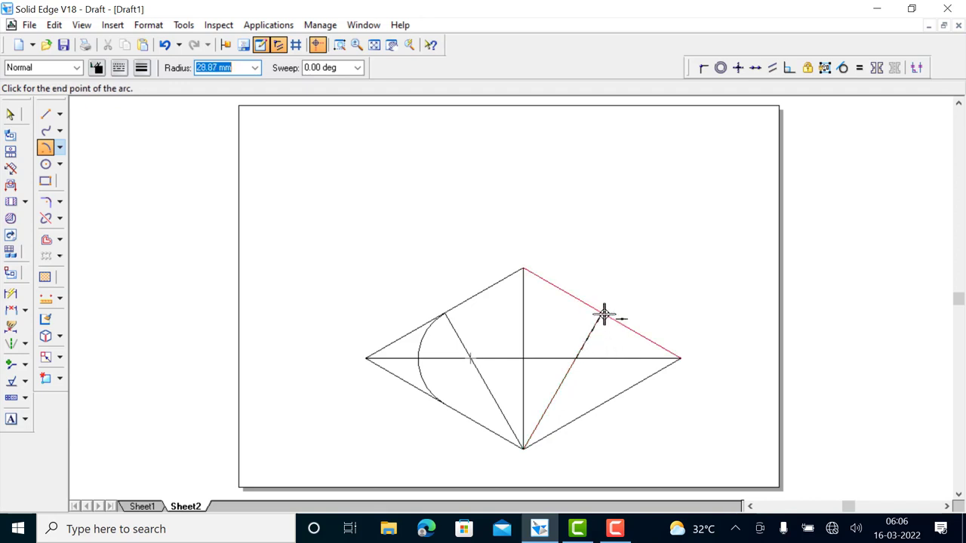
{"action": "left_click", "coordinate": [600, 403]}
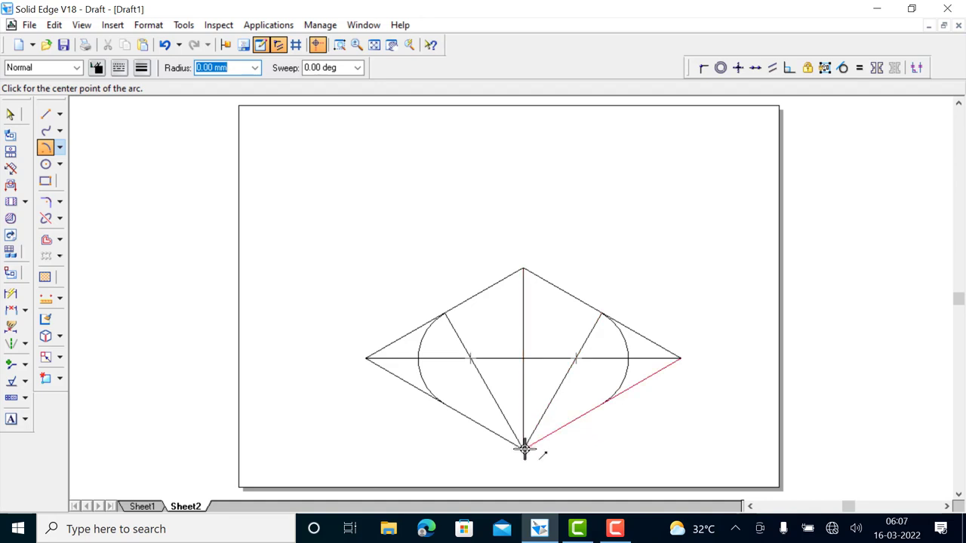
- Draw the top arc centred on the bottom vertex and the bottom arc centred on the top vertex
{"action": "left_click", "coordinate": [524, 448]}
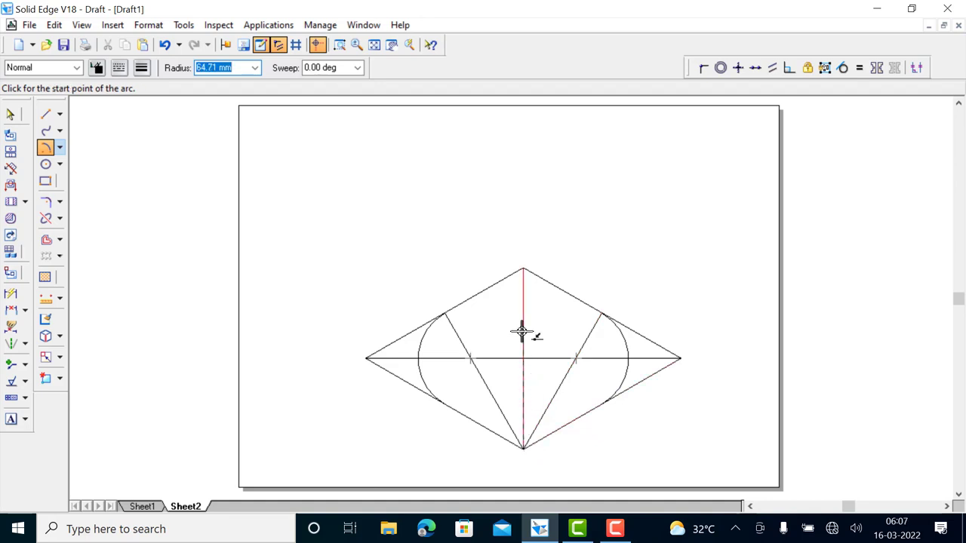
{"action": "left_click", "coordinate": [446, 312]}
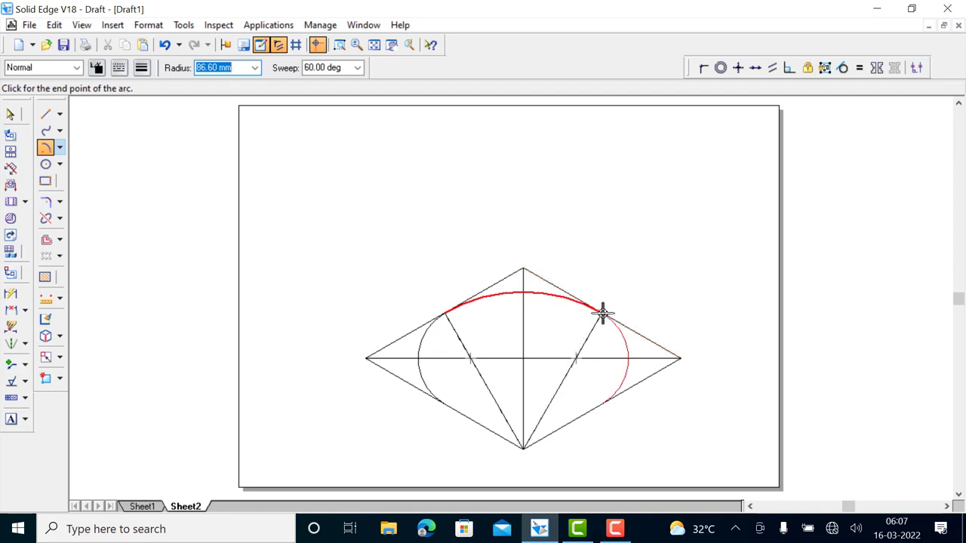
{"action": "left_click", "coordinate": [602, 313]}
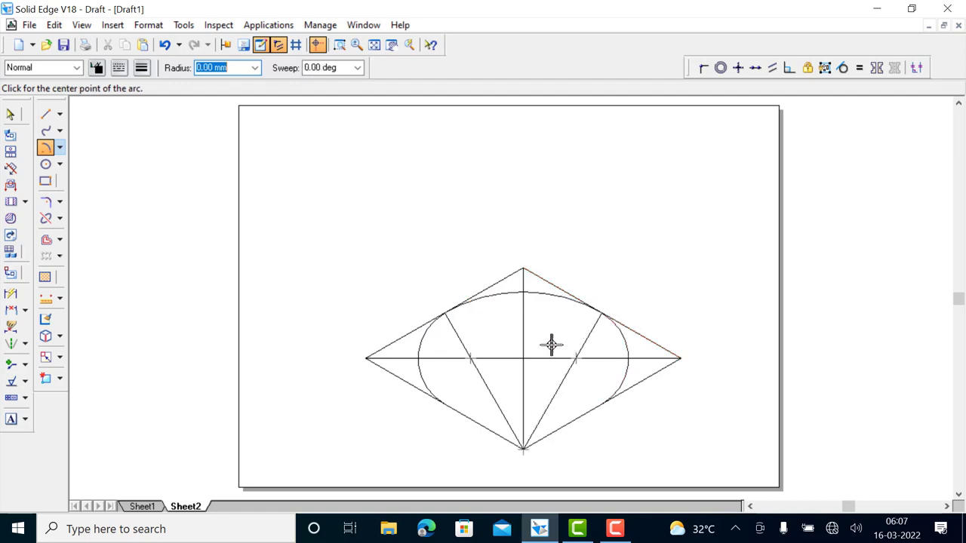
{"action": "left_click", "coordinate": [521, 268]}
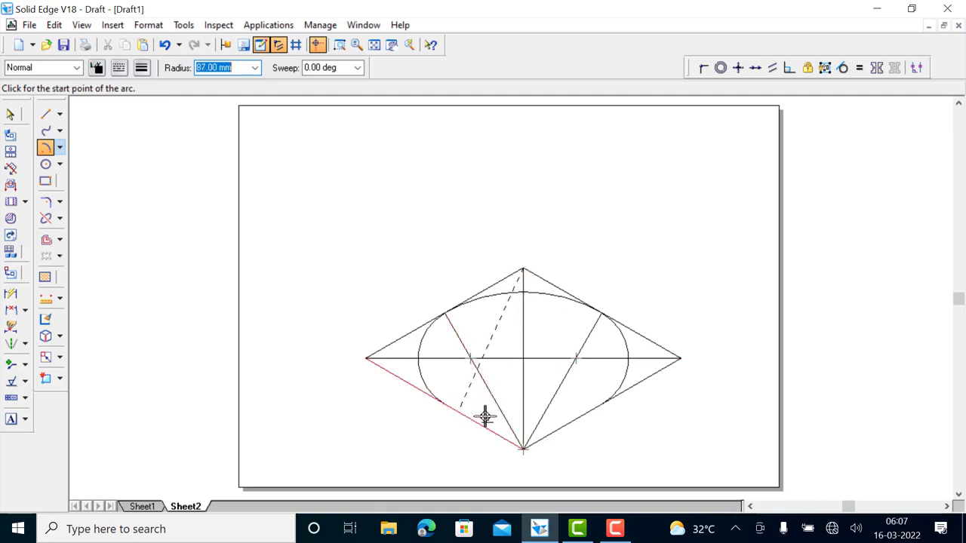
{"action": "left_click", "coordinate": [446, 404]}
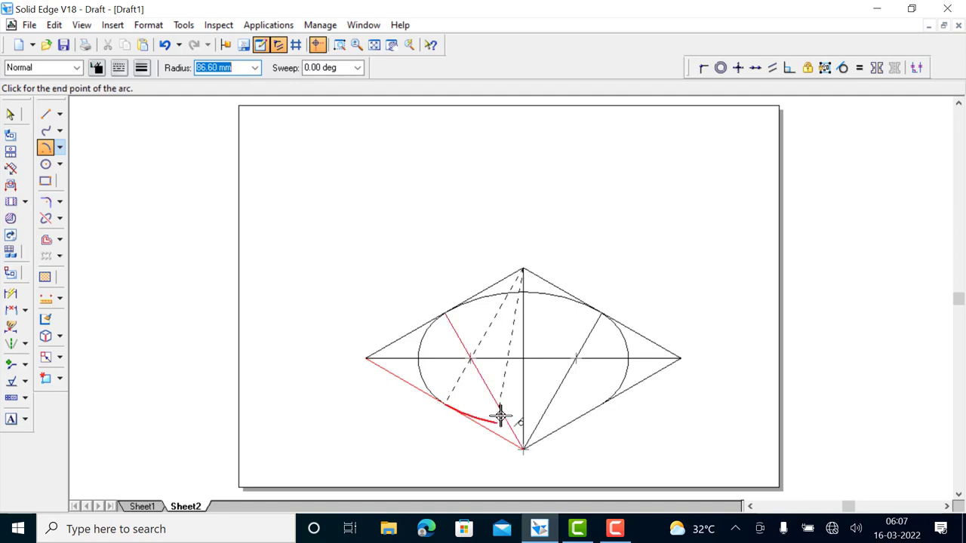
{"action": "left_click", "coordinate": [598, 401]}
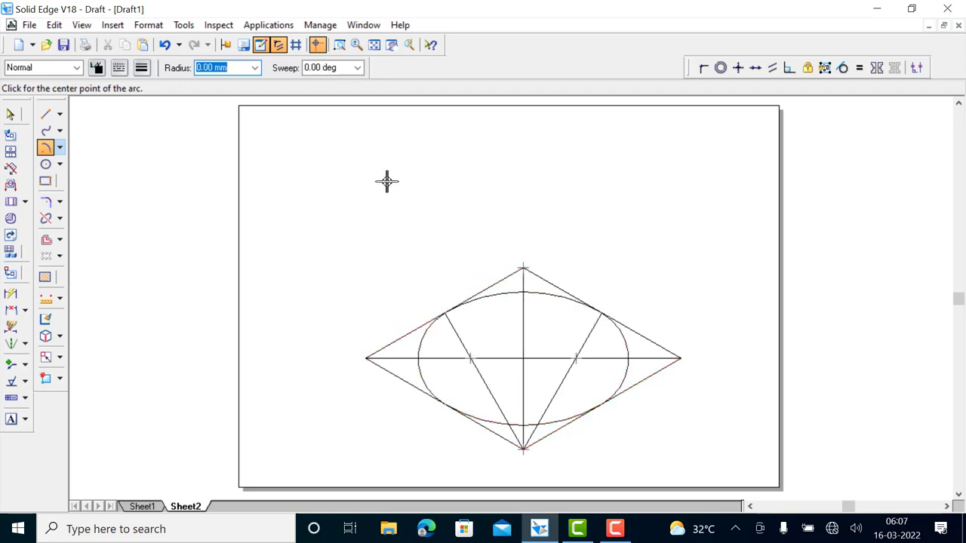
{"action": "left_click", "coordinate": [10, 113]}
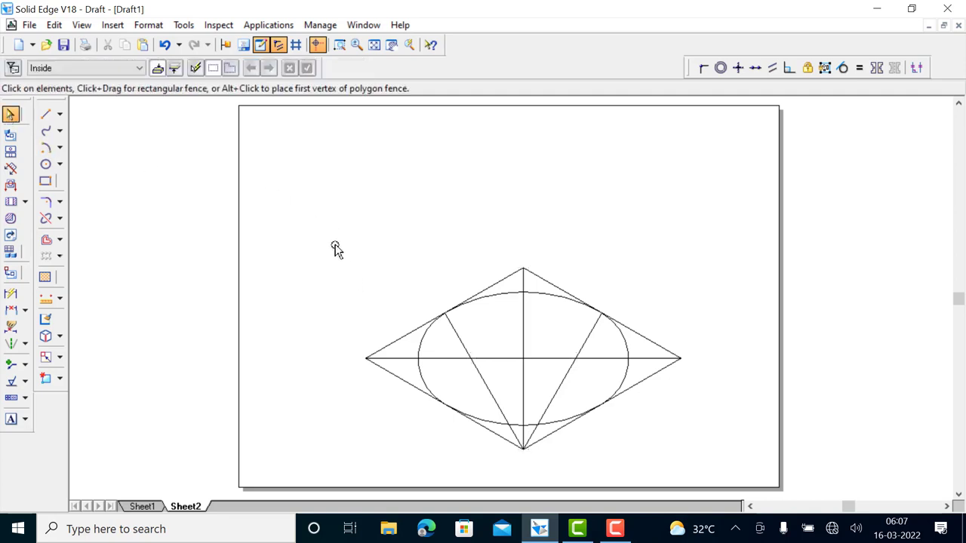
- Fence-select the whole rhombus-and-ellipse construction
{"action": "mouse_move", "coordinate": [335, 246]}
{"action": "left_mouse_down"}
{"action": "mouse_move", "coordinate": [438, 363]}
{"action": "mouse_move", "coordinate": [608, 450]}
{"action": "mouse_move", "coordinate": [715, 471]}
{"action": "left_mouse_up"}
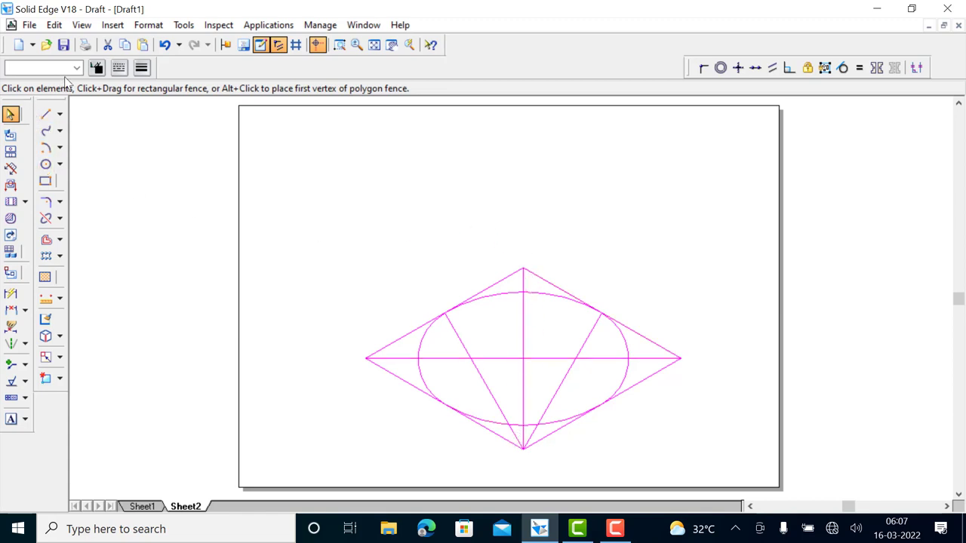
- Copy the construction 30 mm upward from its bottom vertex with Move at a 30 mm step
{"action": "left_click", "coordinate": [61, 358]}
{"action": "left_click", "coordinate": [87, 363]}
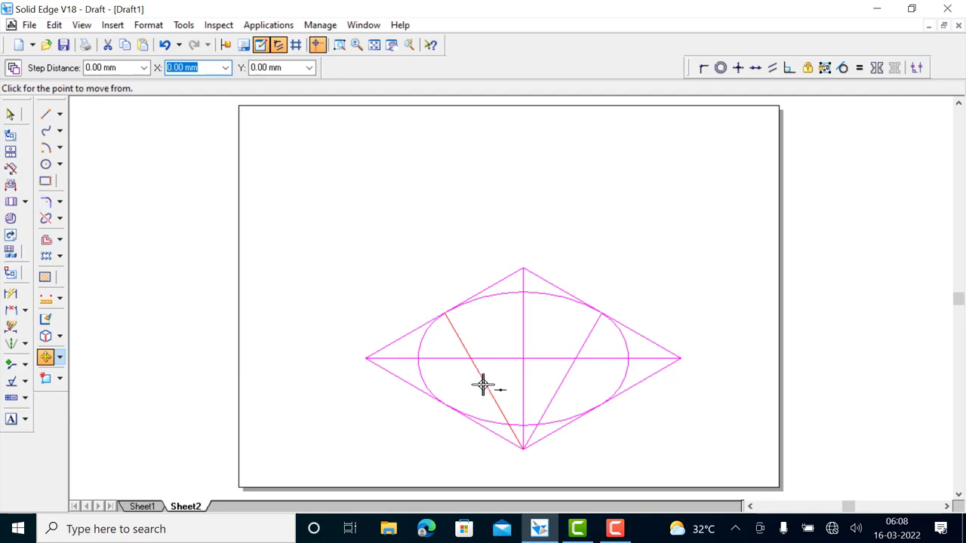
{"action": "key", "text": "Tab"}
{"action": "key", "text": "Tab"}
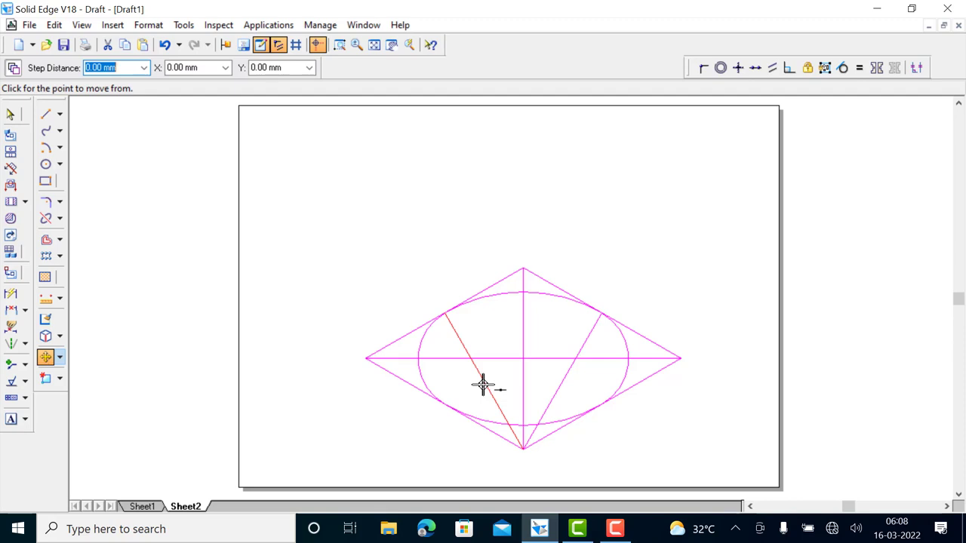
{"action": "type", "text": "30"}
{"action": "key", "text": "Tab"}
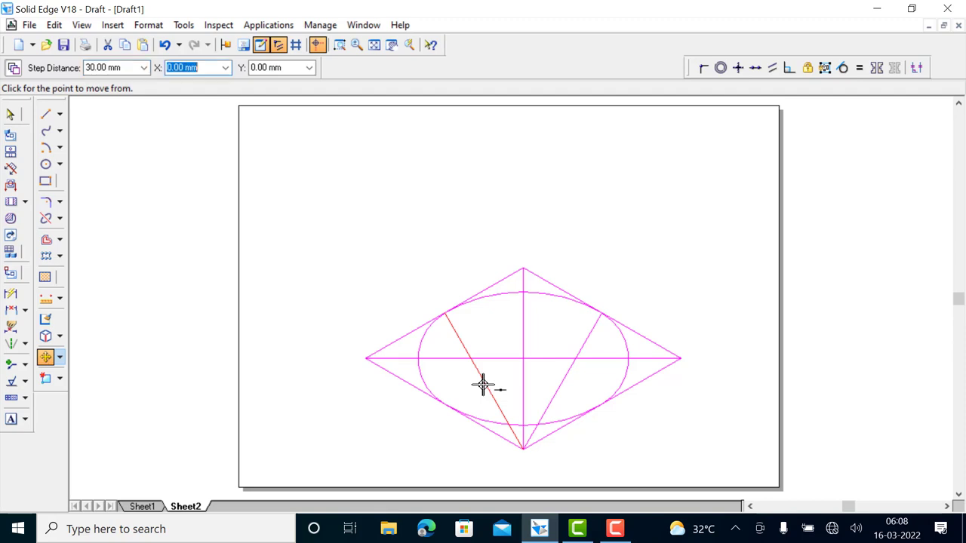
{"action": "left_click", "coordinate": [524, 448]}
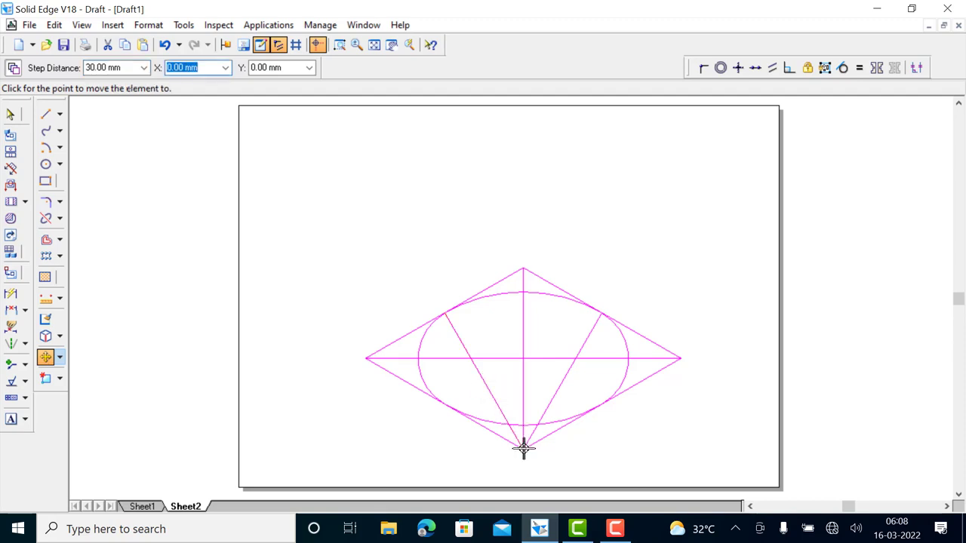
{"action": "left_click", "coordinate": [523, 388]}
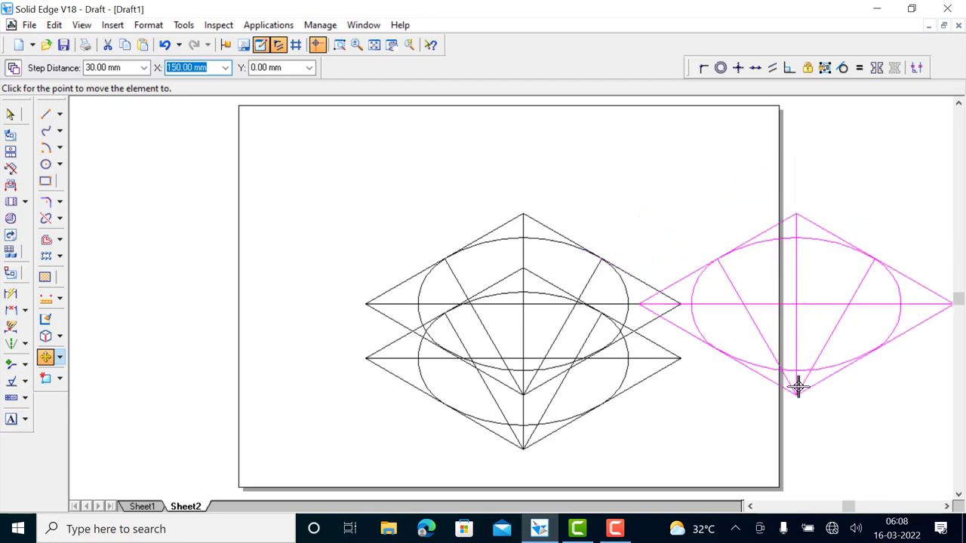
{"action": "key", "text": "Escape"}
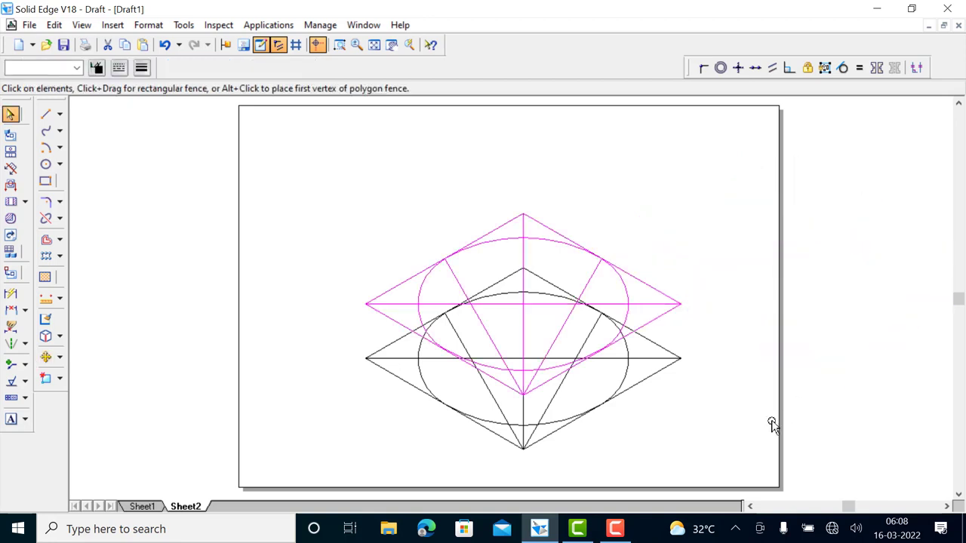
{"action": "left_click", "coordinate": [291, 210]}
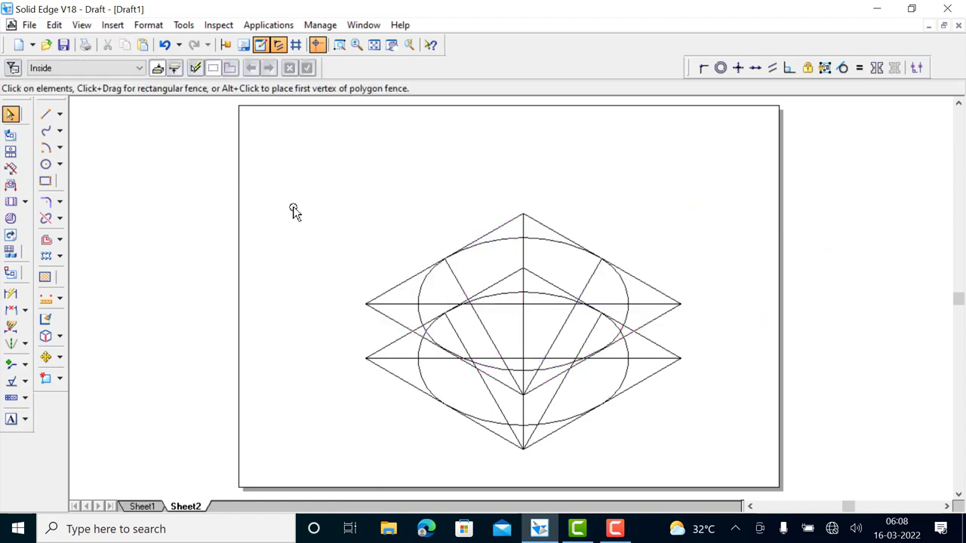
- Draw vertical 30 mm side lines joining the two ellipses' left and right extremes
{"action": "left_click", "coordinate": [46, 114]}
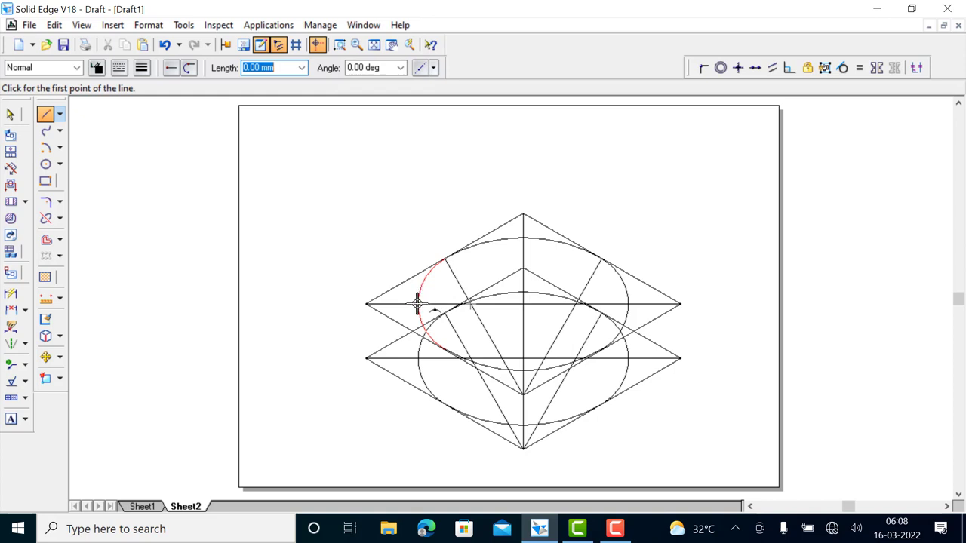
{"action": "left_click", "coordinate": [417, 304]}
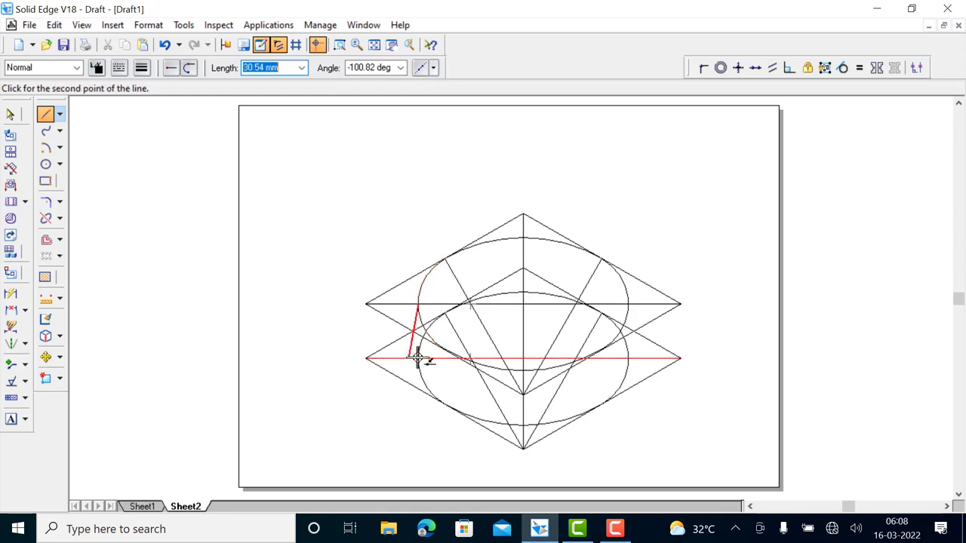
{"action": "left_click", "coordinate": [627, 304]}
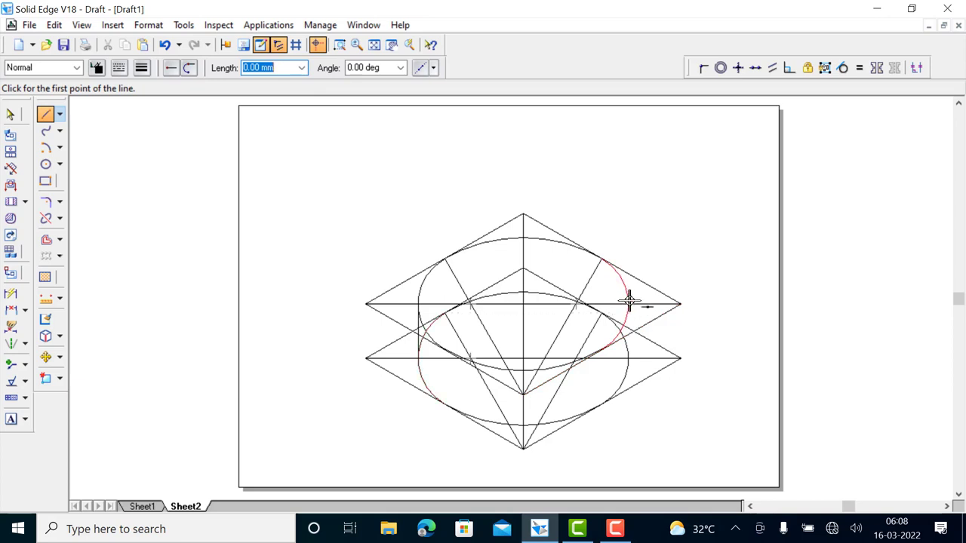
{"action": "left_click", "coordinate": [629, 306]}
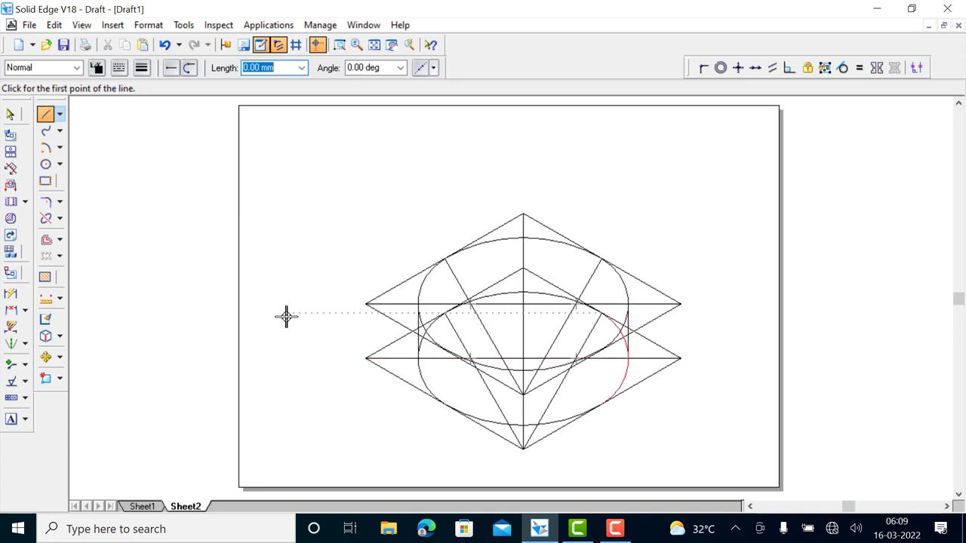
{"action": "right_click", "coordinate": [714, 320]}
- Fence-select the whole cylinder drawing and shift it left and slightly down
{"action": "key", "text": "Escape"}
{"action": "left_click_drag", "start_coordinate": [319, 189], "coordinate": [739, 464]}
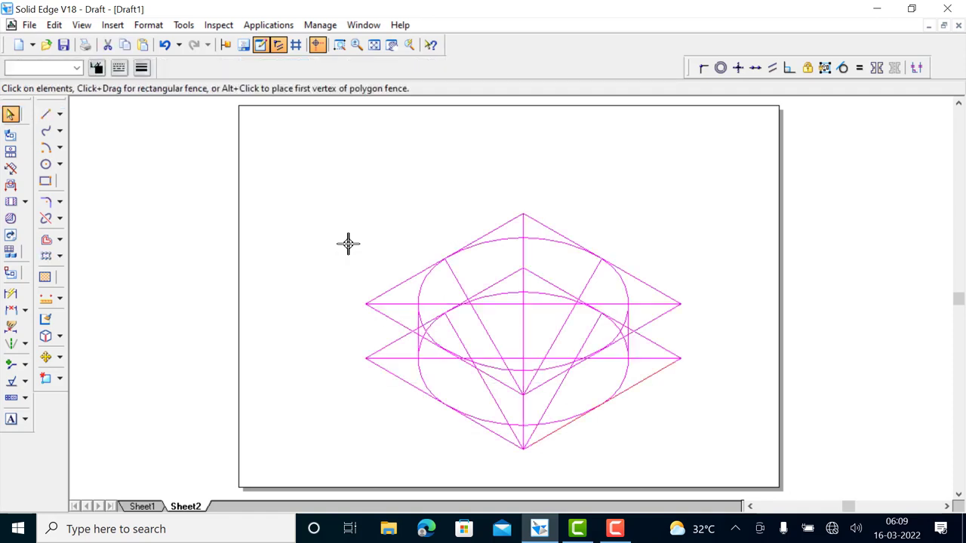
{"action": "mouse_move", "coordinate": [574, 411]}
{"action": "left_mouse_down"}
{"action": "mouse_move", "coordinate": [385, 459]}
{"action": "mouse_move", "coordinate": [532, 426]}
{"action": "mouse_move", "coordinate": [530, 407]}
{"action": "left_mouse_up"}
{"action": "key", "text": "Escape"}
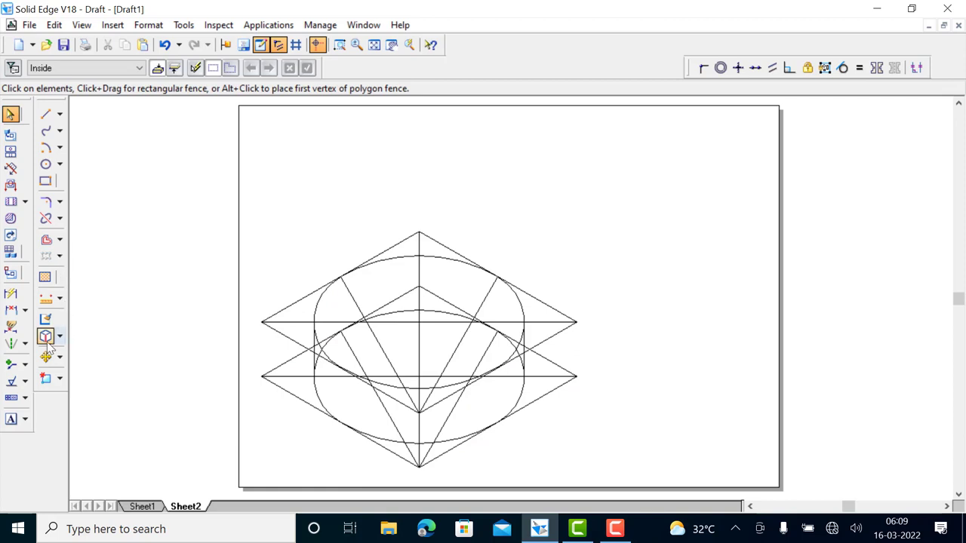
- Start the isometric square beside the cylinder with a 40 mm side at 30°
{"action": "left_click", "coordinate": [45, 114]}
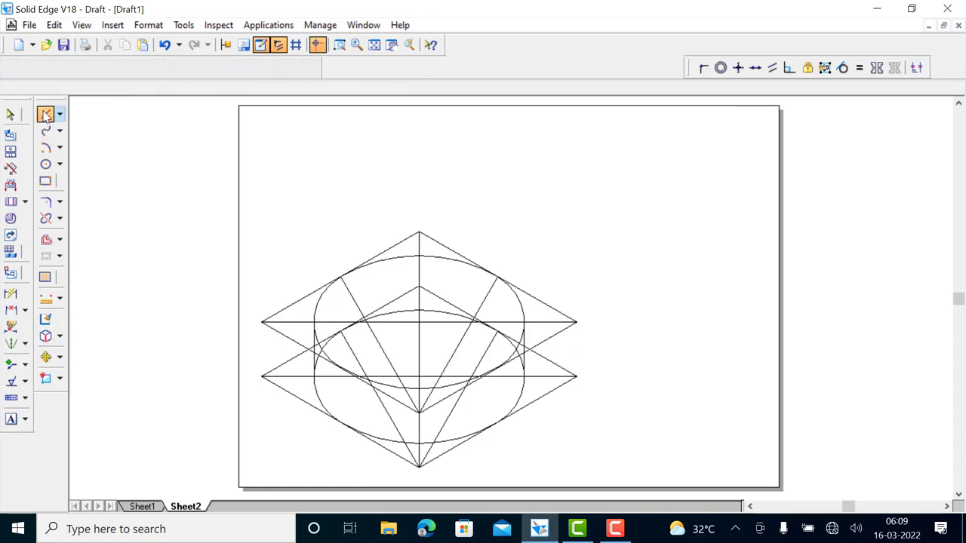
{"action": "left_click", "coordinate": [674, 321]}
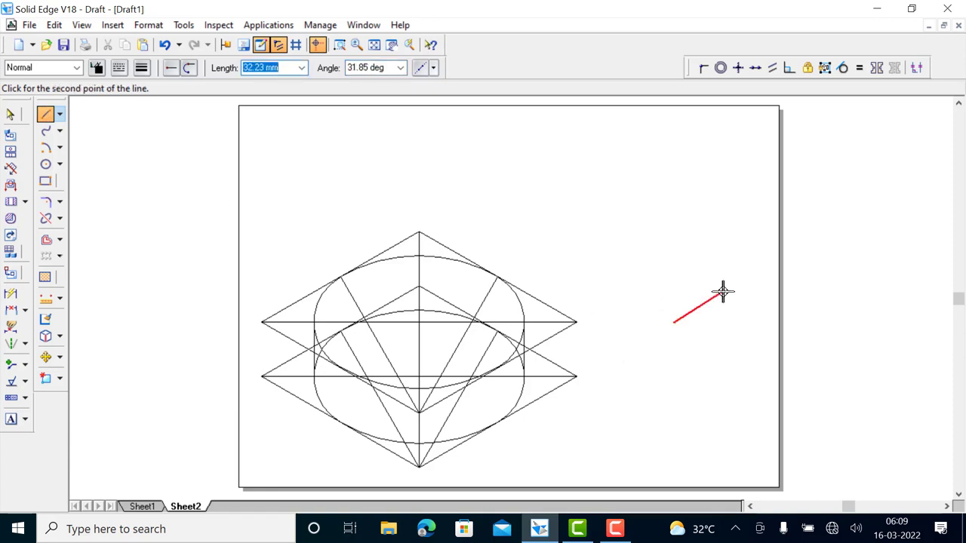
{"action": "type", "text": "40"}
{"action": "key", "text": "Tab"}
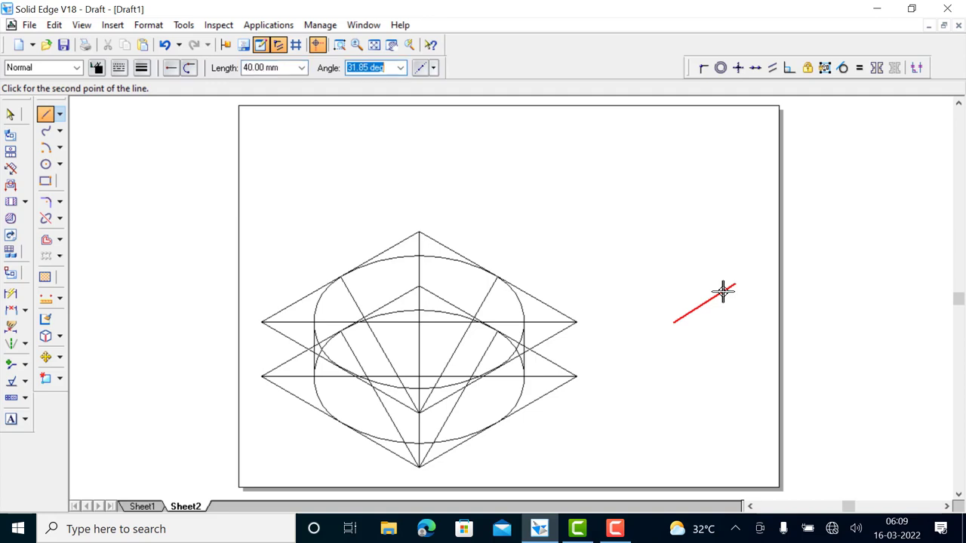
{"action": "type", "text": "38.11"}
{"action": "key", "text": "Return"}
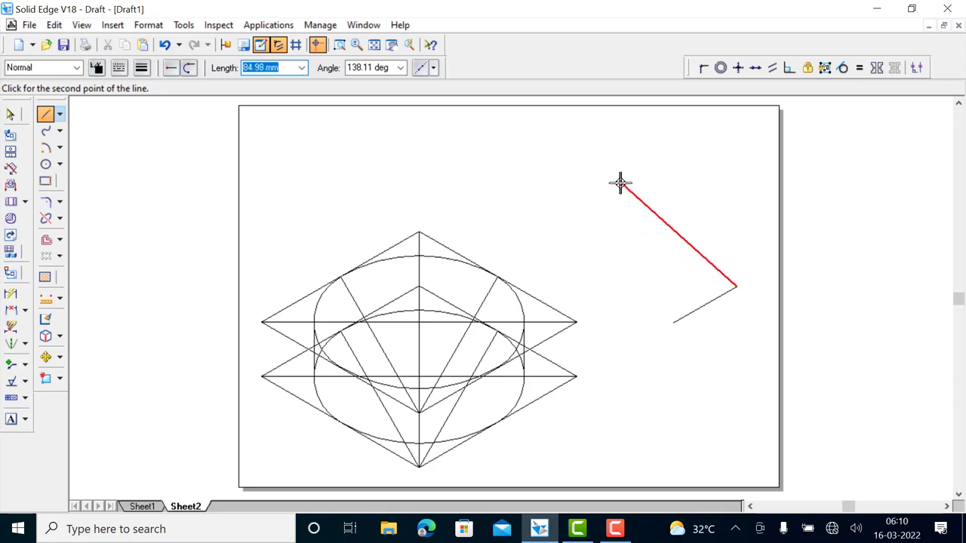
- Add a 25 mm side at 150° and a 40 mm side at 210°, then close the square
{"action": "type", "text": "25"}
{"action": "key", "text": "Tab"}
{"action": "type", "text": "1"}
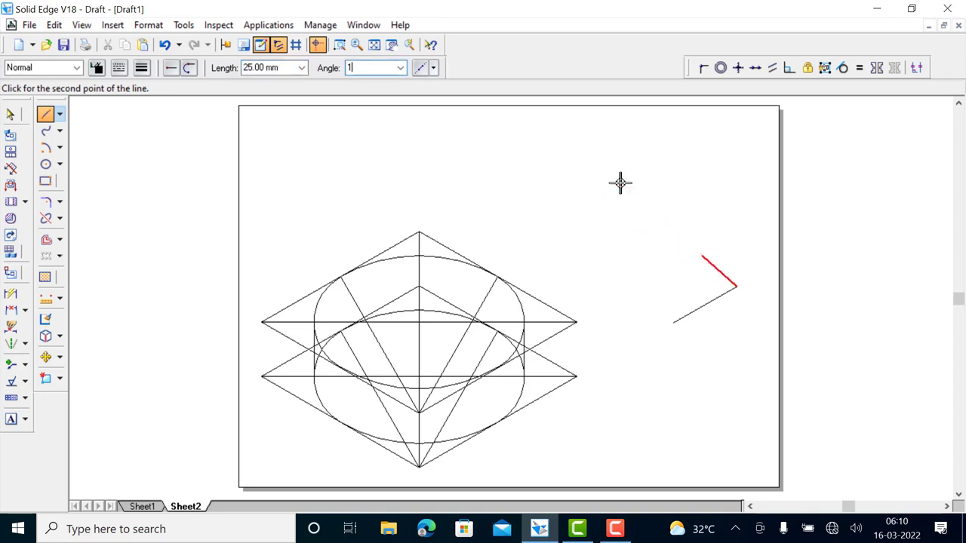
{"action": "type", "text": "50"}
{"action": "key", "text": "Return"}
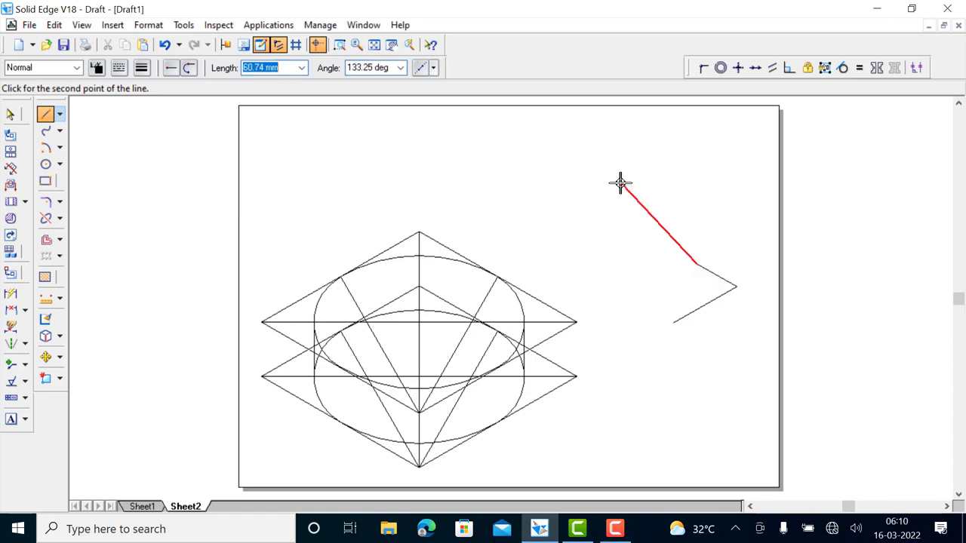
{"action": "type", "text": "40"}
{"action": "key", "text": "Tab"}
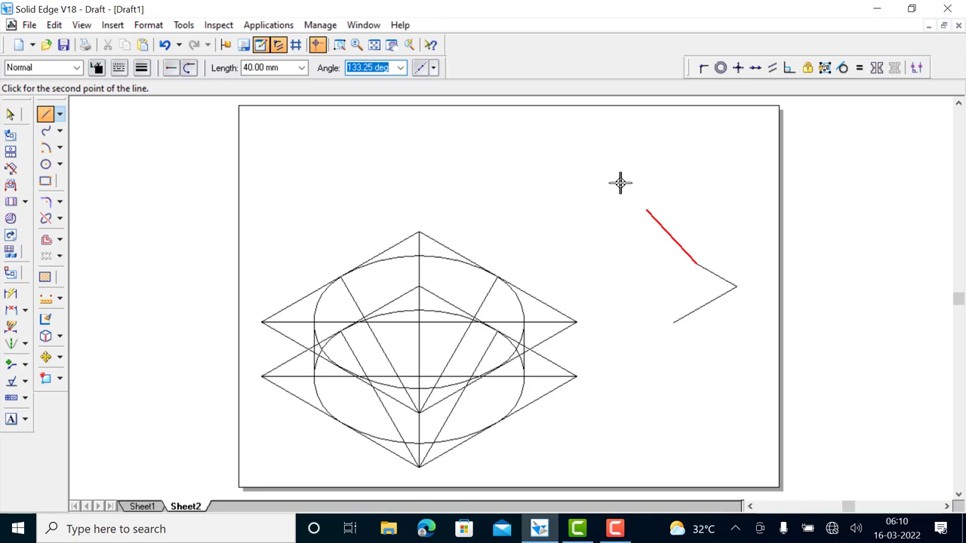
{"action": "type", "text": "210"}
{"action": "key", "text": "Return"}
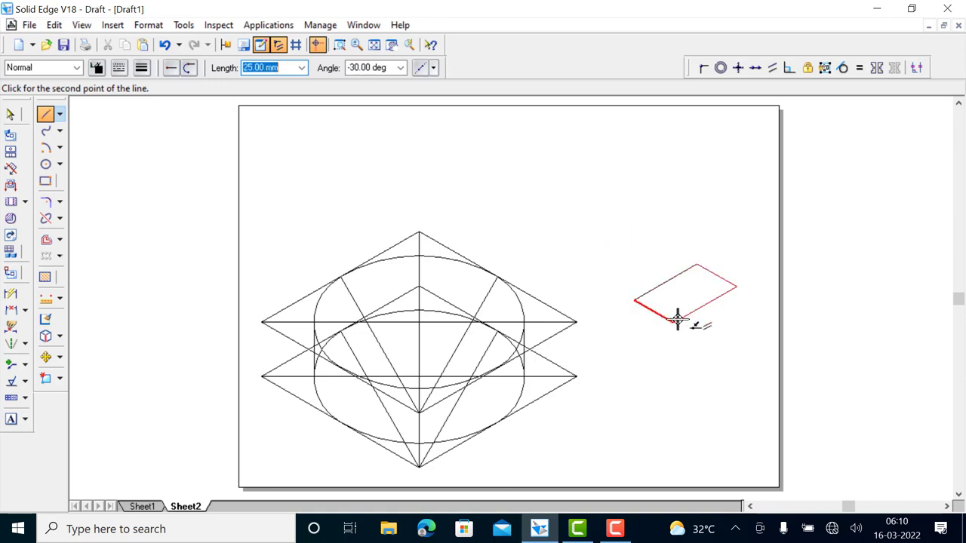
{"action": "left_click", "coordinate": [673, 321]}
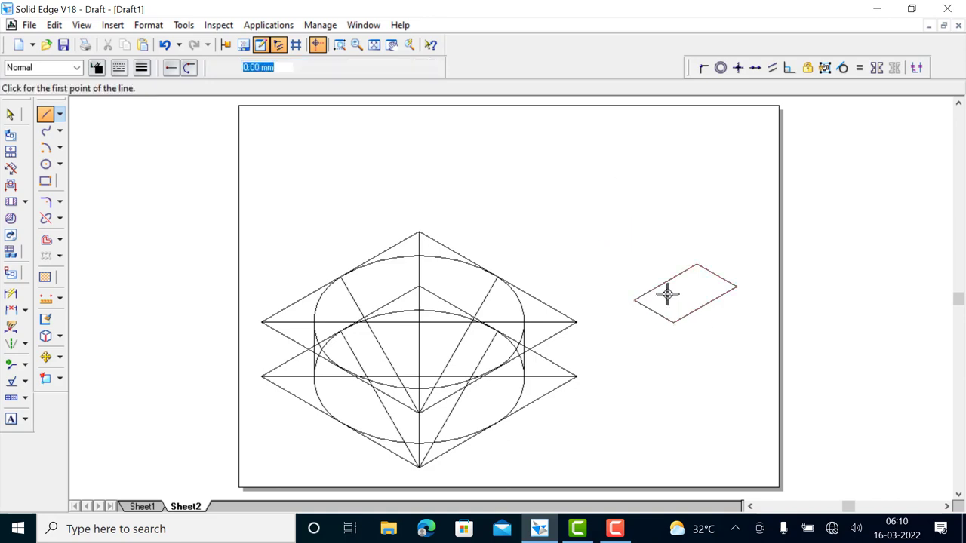
- Draw the square's base diagonal and a 50 mm vertical axis up from its midpoint
{"action": "left_click", "coordinate": [46, 114]}
{"action": "left_click", "coordinate": [634, 299]}
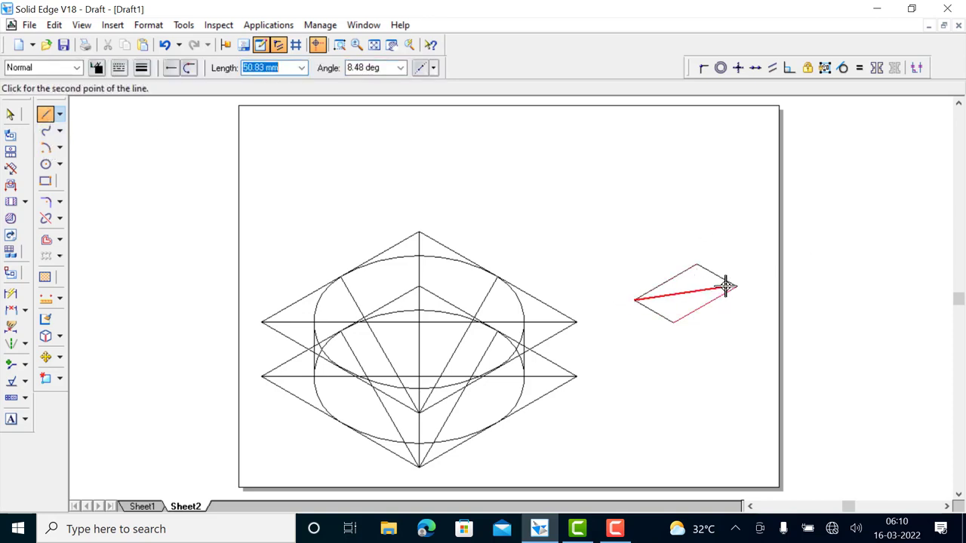
{"action": "left_click", "coordinate": [735, 286]}
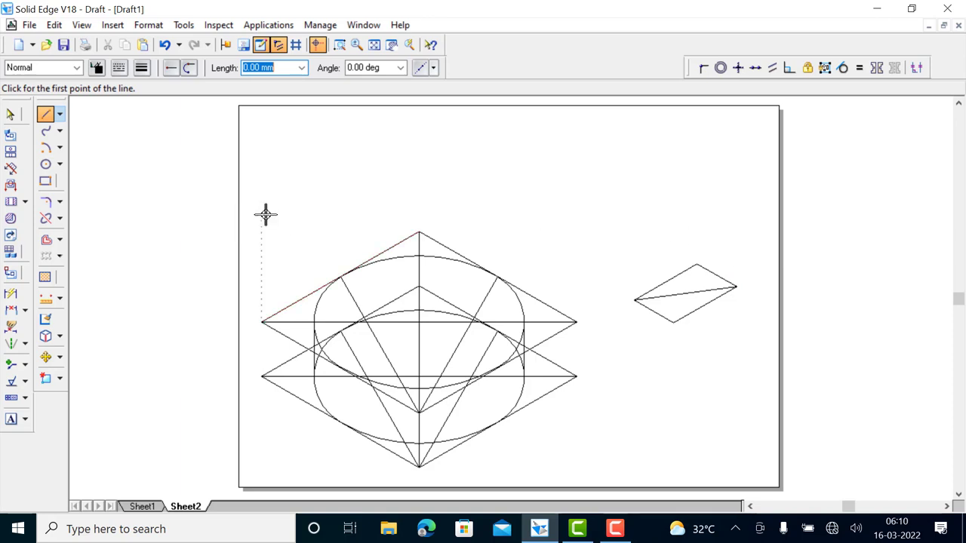
{"action": "left_click", "coordinate": [685, 292]}
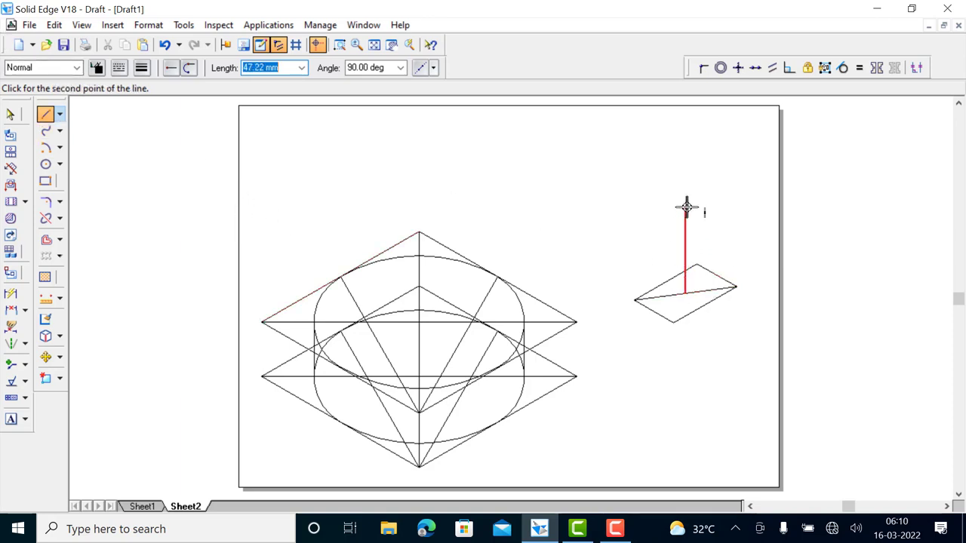
{"action": "type", "text": "50"}
{"action": "key", "text": "Tab"}
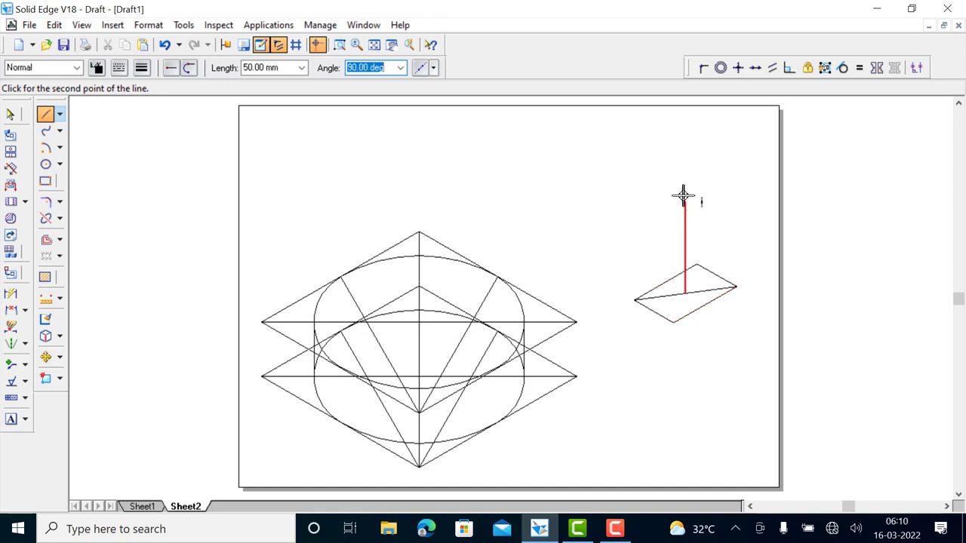
{"action": "left_click", "coordinate": [684, 194]}
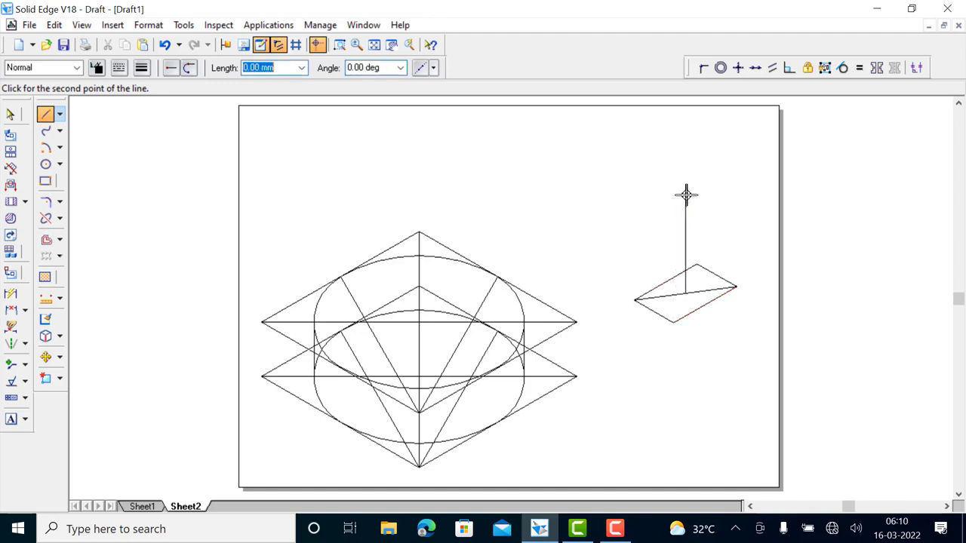
- Draw slant edges from the apex to the left, right, front and back corners
{"action": "left_click", "coordinate": [633, 301]}
{"action": "right_click", "coordinate": [634, 203]}
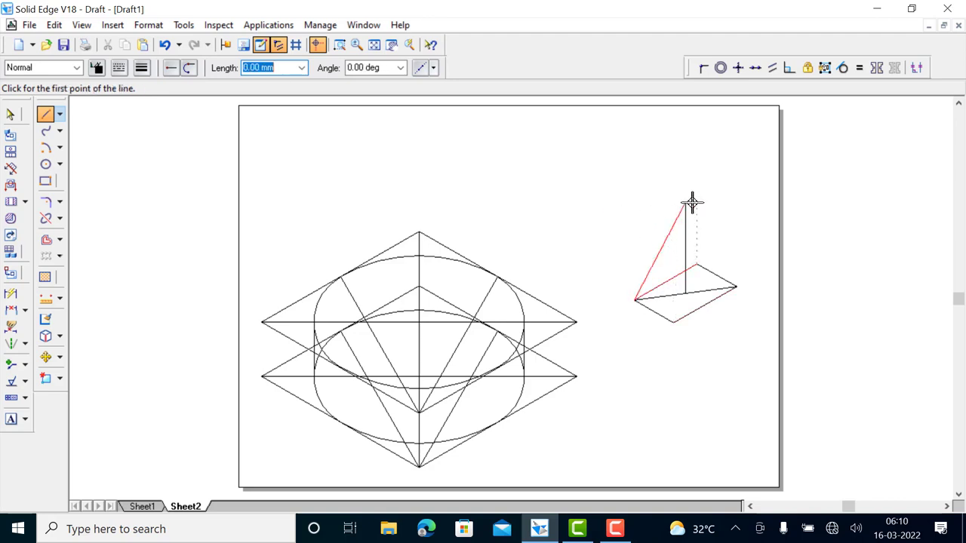
{"action": "left_click", "coordinate": [685, 203]}
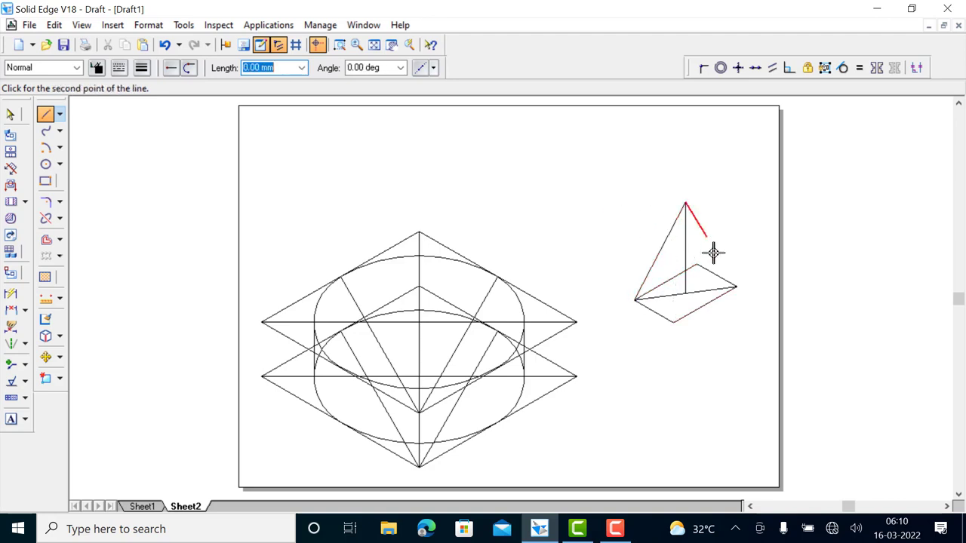
{"action": "left_click", "coordinate": [736, 286]}
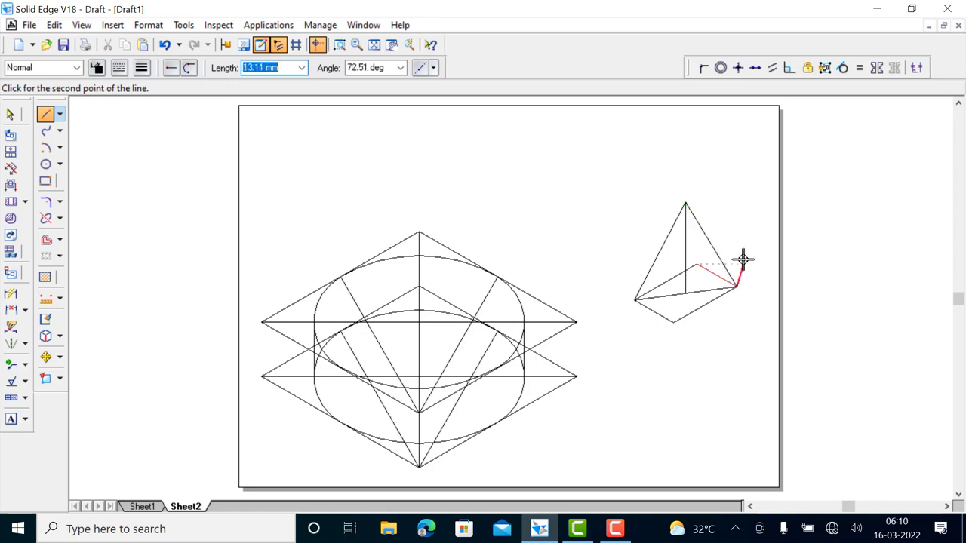
{"action": "right_click", "coordinate": [739, 259]}
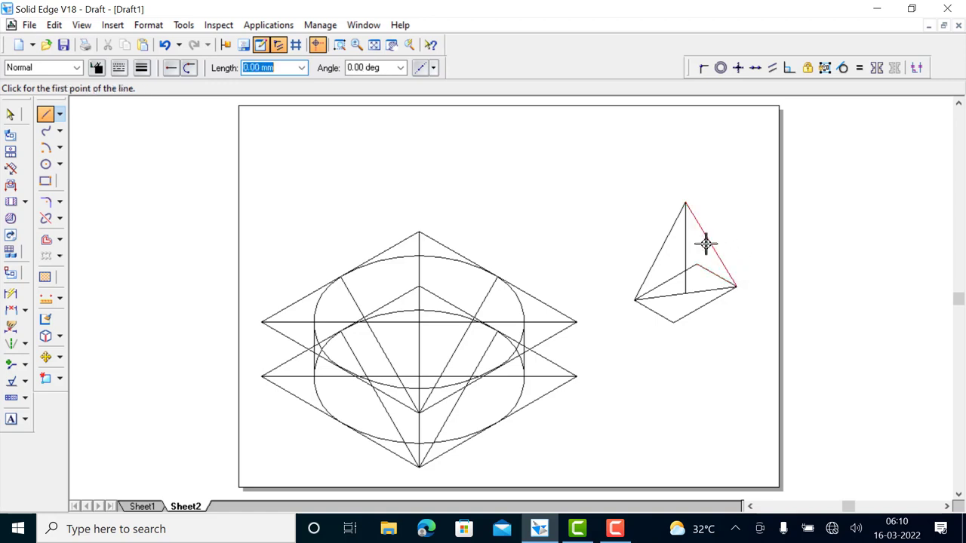
{"action": "left_click", "coordinate": [685, 202]}
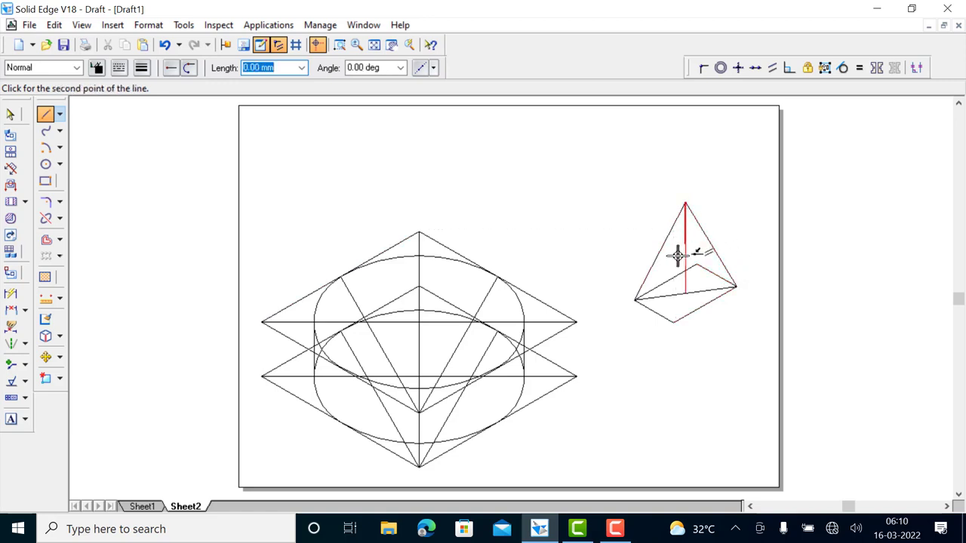
{"action": "left_click", "coordinate": [674, 323]}
{"action": "right_click", "coordinate": [701, 313]}
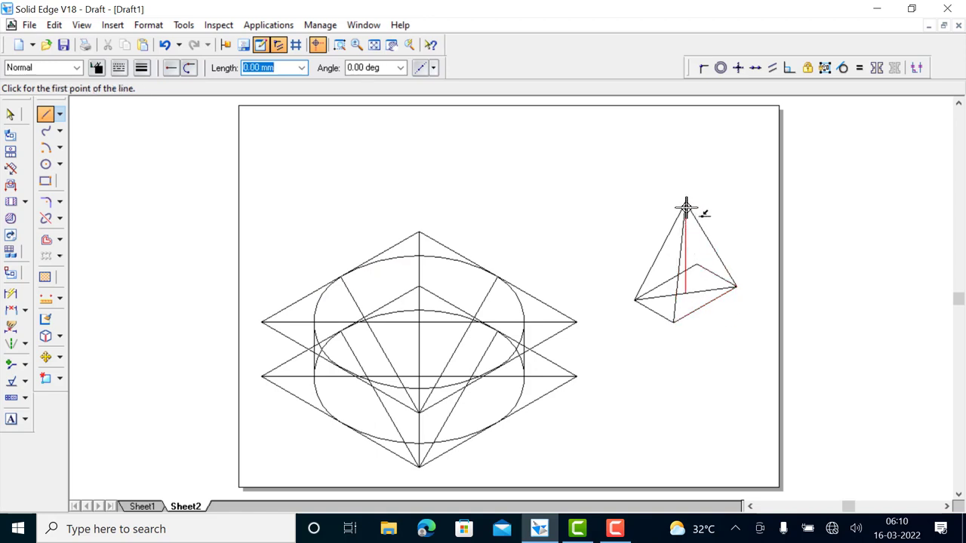
{"action": "left_click", "coordinate": [685, 203]}
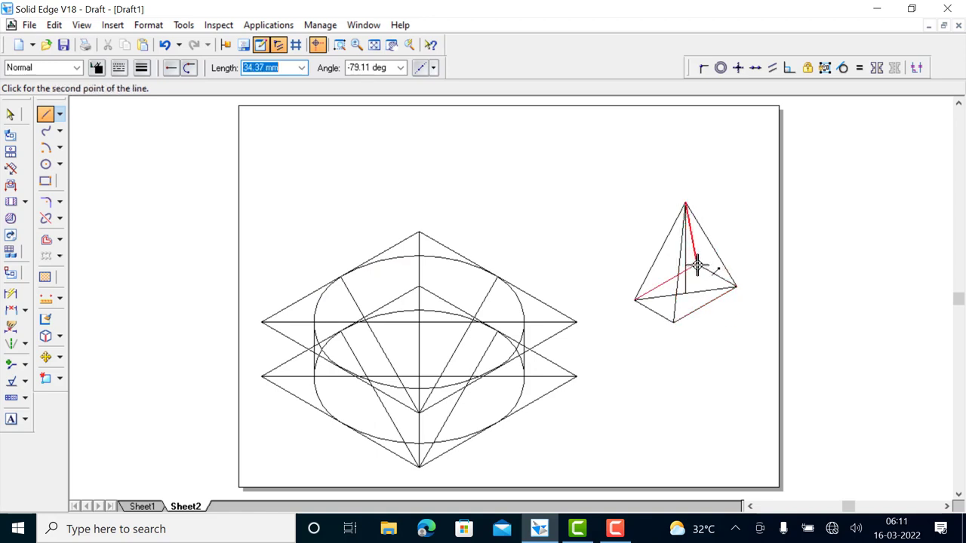
{"action": "left_click", "coordinate": [696, 266]}
{"action": "right_click", "coordinate": [724, 216]}
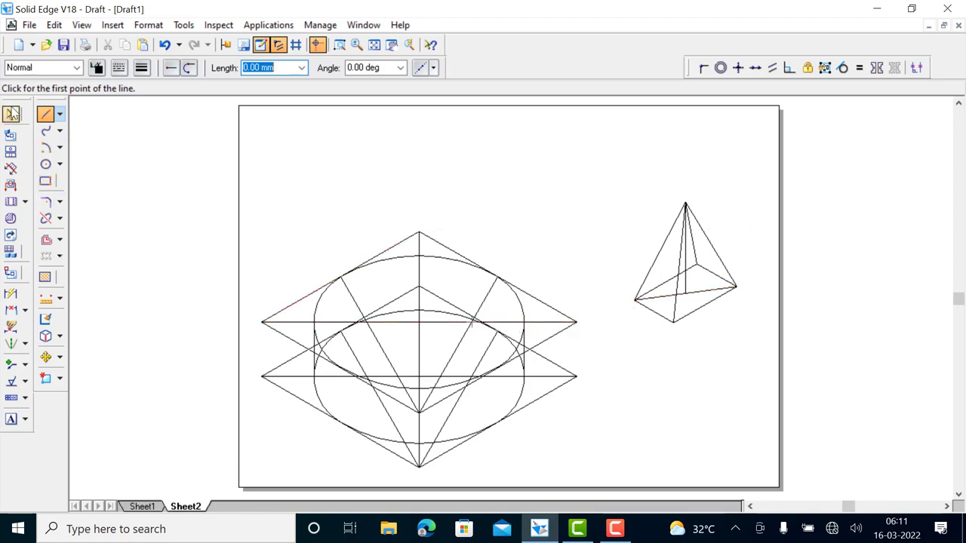
- Fence-select all the pyramid's lines and group them into a rigid set
{"action": "left_click", "coordinate": [10, 111]}
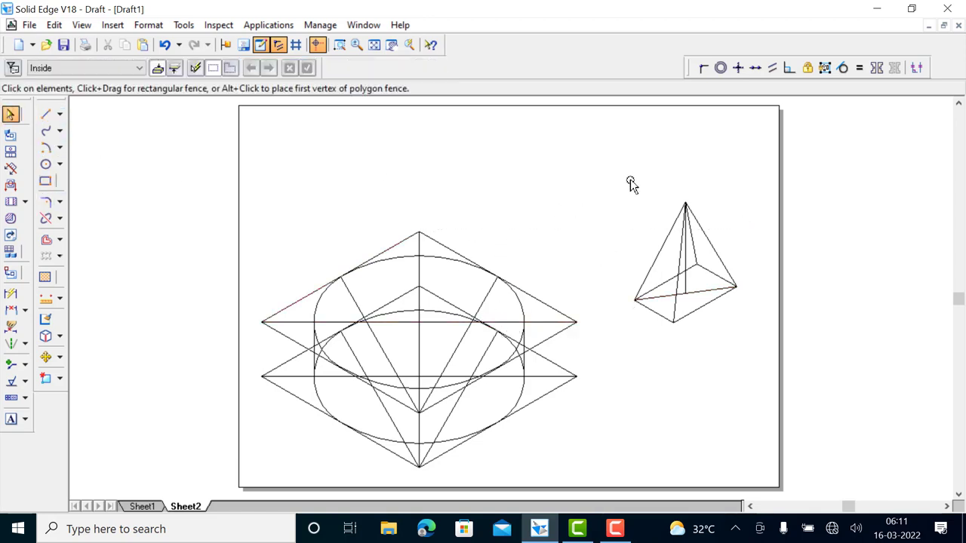
{"action": "left_click_drag", "start_coordinate": [629, 179], "coordinate": [754, 366]}
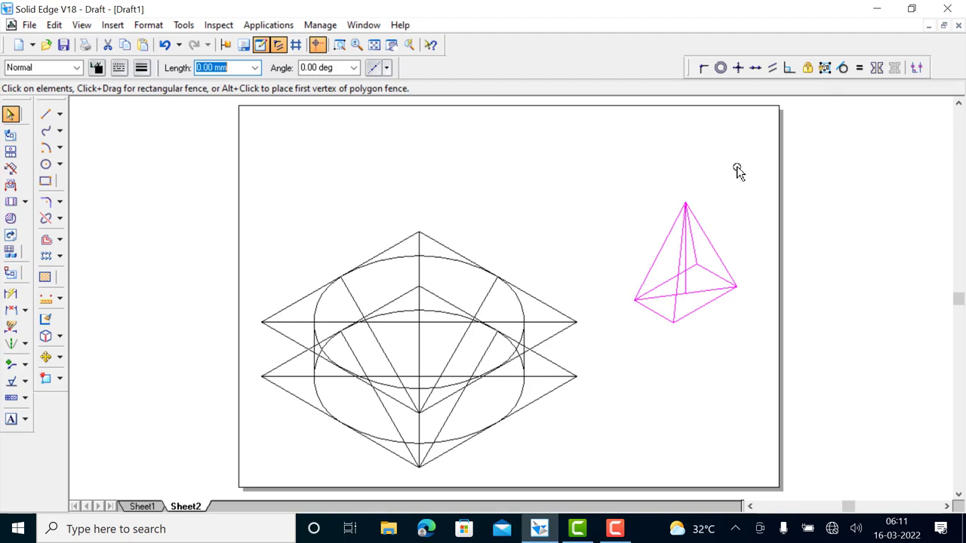
{"action": "left_click", "coordinate": [825, 68]}
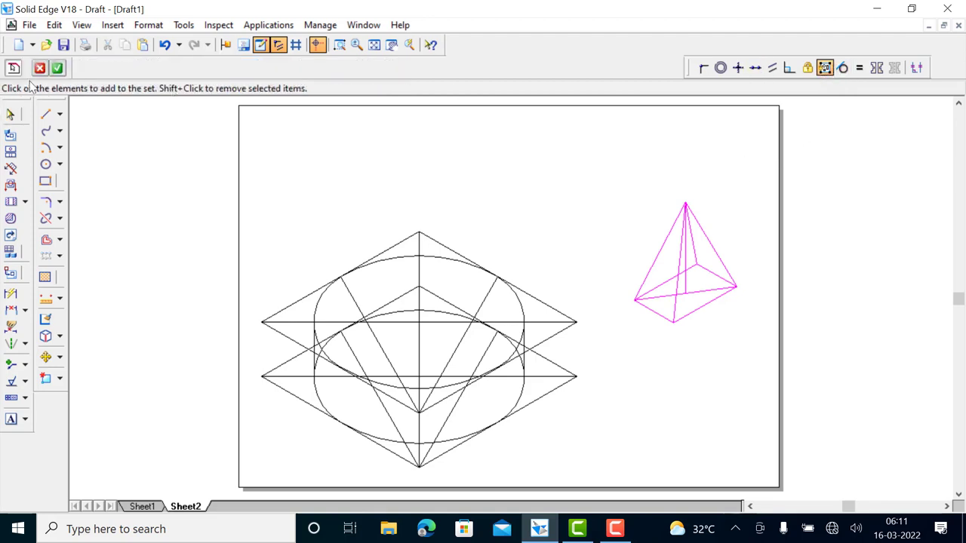
{"action": "left_click", "coordinate": [57, 68]}
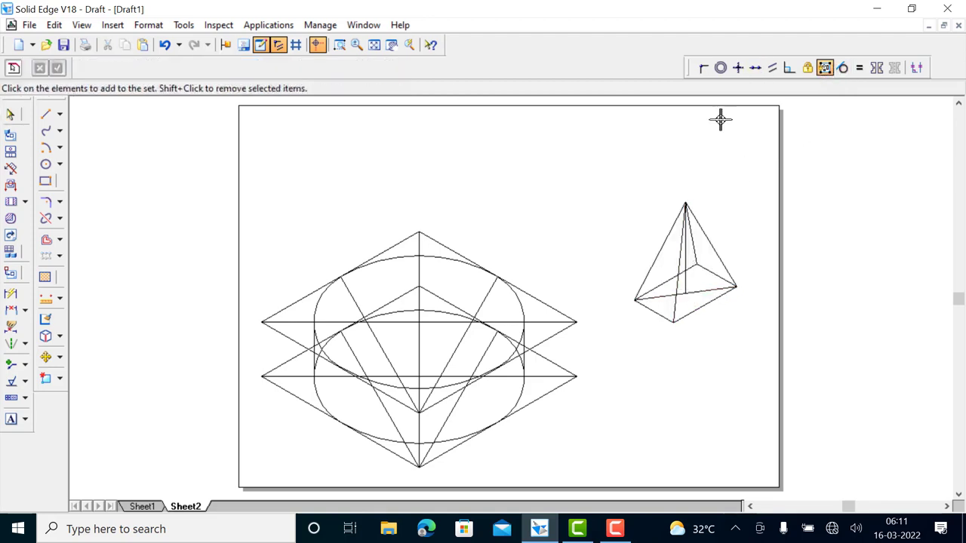
- Connect the pyramid's base point to the centre of the cylinder's top horizontal line
{"action": "left_click", "coordinate": [702, 68]}
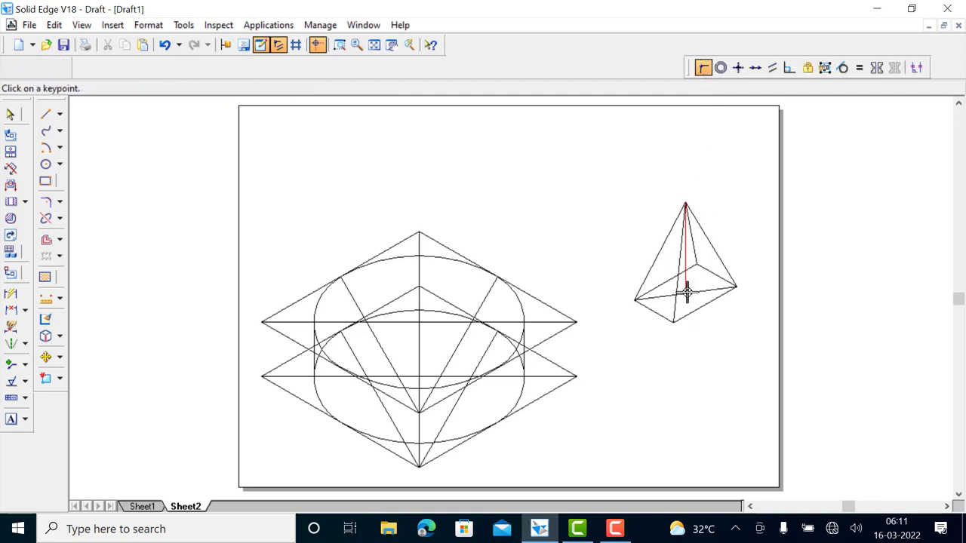
{"action": "left_click", "coordinate": [683, 290]}
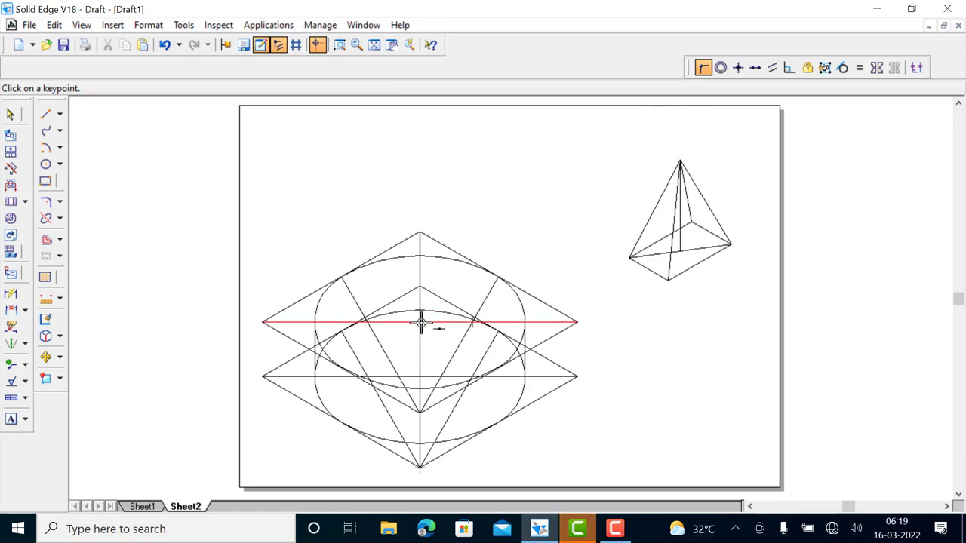
{"action": "left_click", "coordinate": [421, 323]}
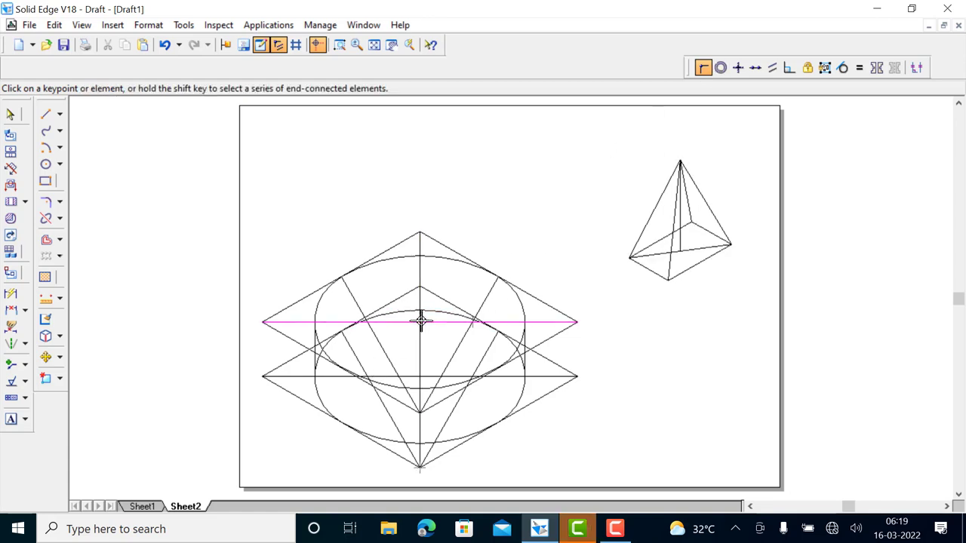
{"action": "left_click", "coordinate": [679, 251]}
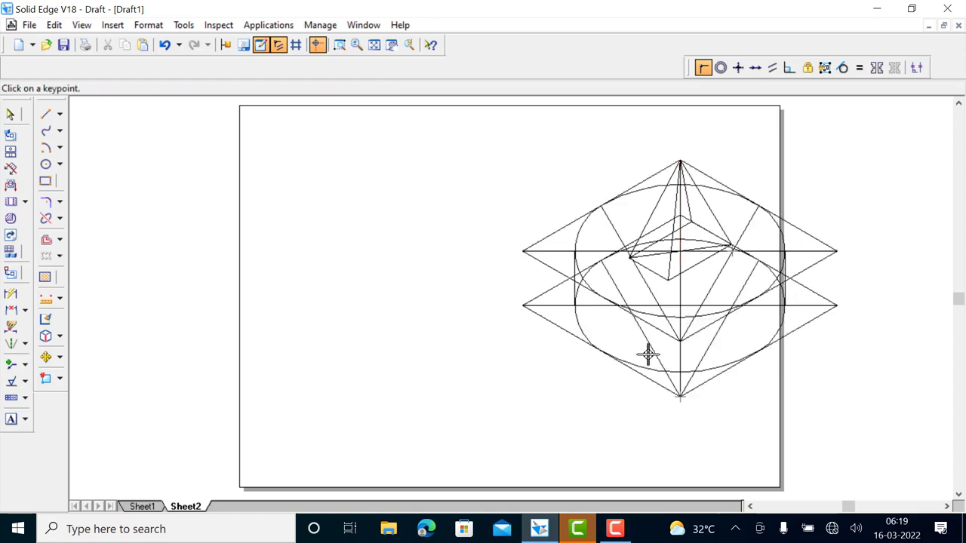
{"action": "left_click", "coordinate": [10, 115]}
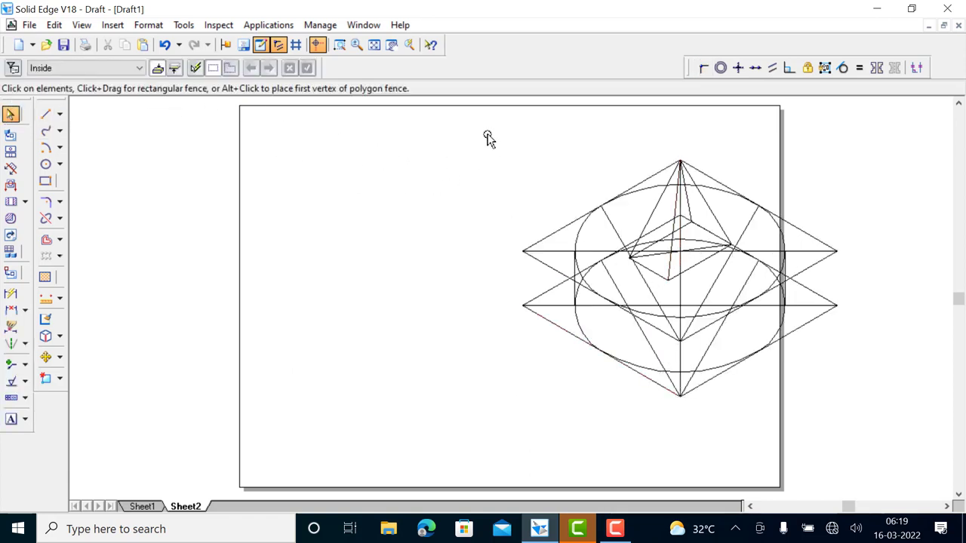
- Fence-select the combined cylinder-and-pyramid drawing and drag it left to the sheet's middle
{"action": "mouse_move", "coordinate": [486, 136]}
{"action": "left_mouse_down"}
{"action": "mouse_move", "coordinate": [758, 368]}
{"action": "mouse_move", "coordinate": [872, 421]}
{"action": "left_mouse_up"}
{"action": "mouse_move", "coordinate": [770, 371]}
{"action": "left_mouse_down"}
{"action": "mouse_move", "coordinate": [556, 401]}
{"action": "mouse_move", "coordinate": [596, 407]}
{"action": "left_mouse_up"}
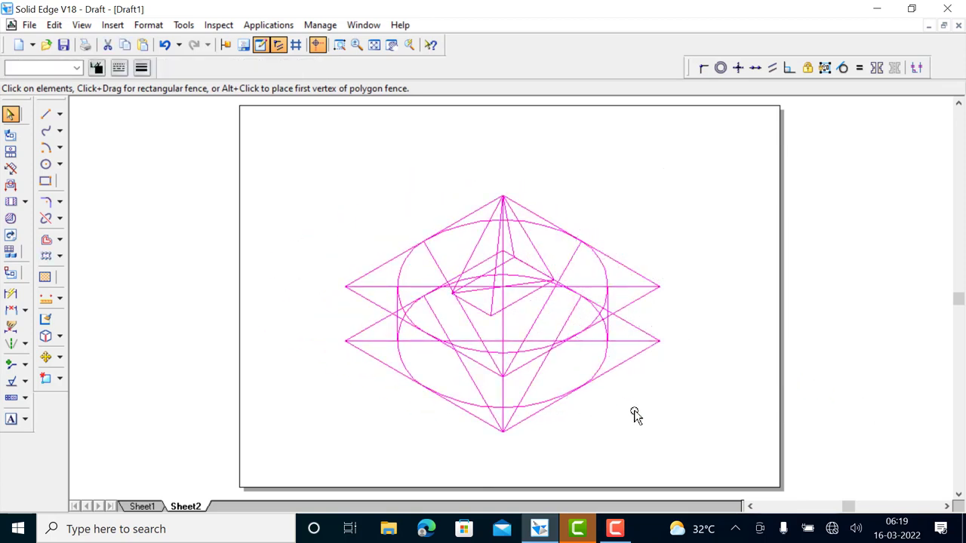
{"action": "left_click", "coordinate": [659, 407]}
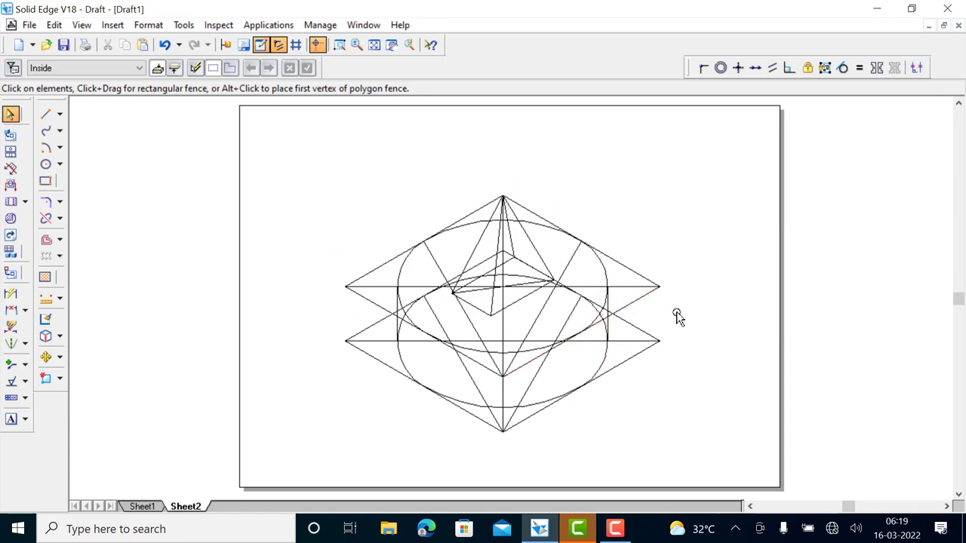
{"action": "scroll", "coordinate": [675, 317], "scroll_direction": "down", "scroll_amount": 1}
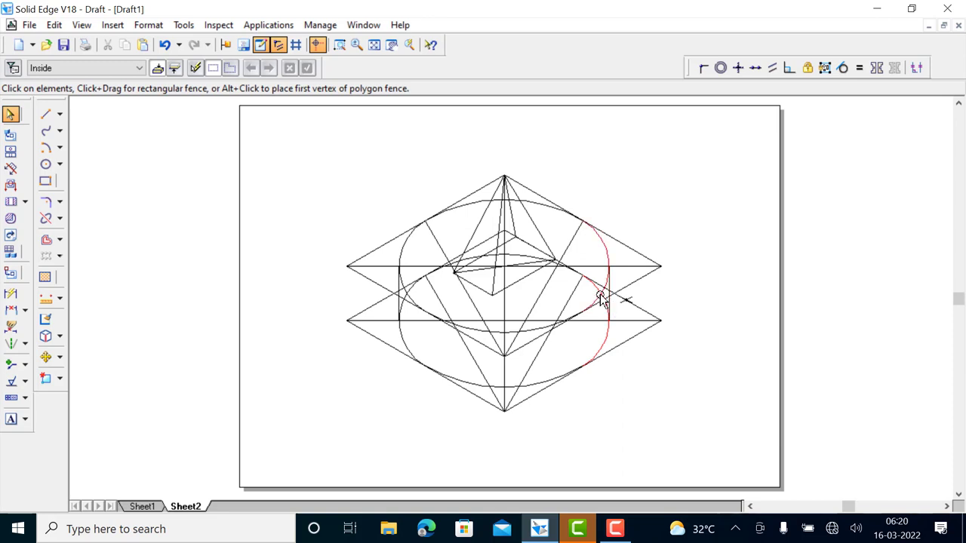
- Split the lower ellipse's right arc at its side point
{"action": "left_click", "coordinate": [600, 349]}
{"action": "left_click", "coordinate": [690, 300]}
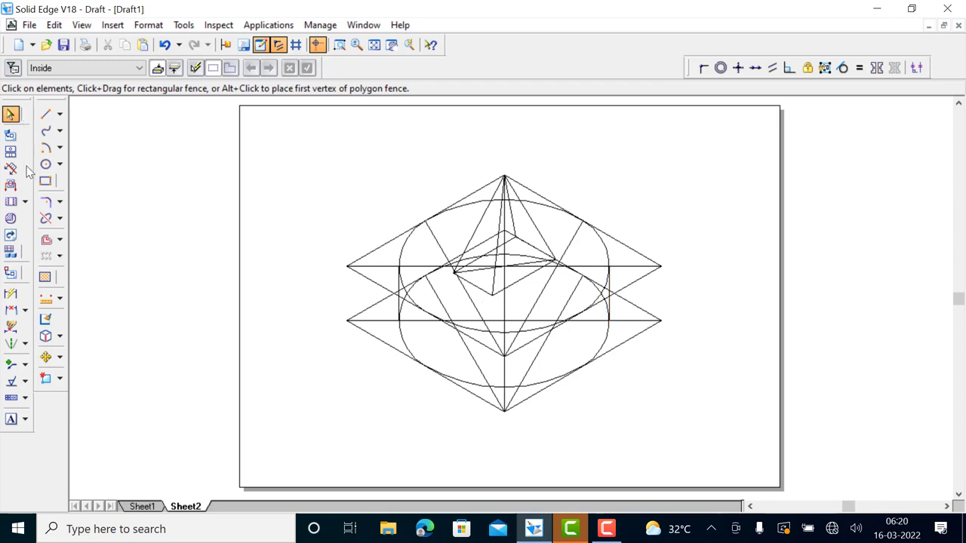
{"action": "left_click", "coordinate": [45, 218]}
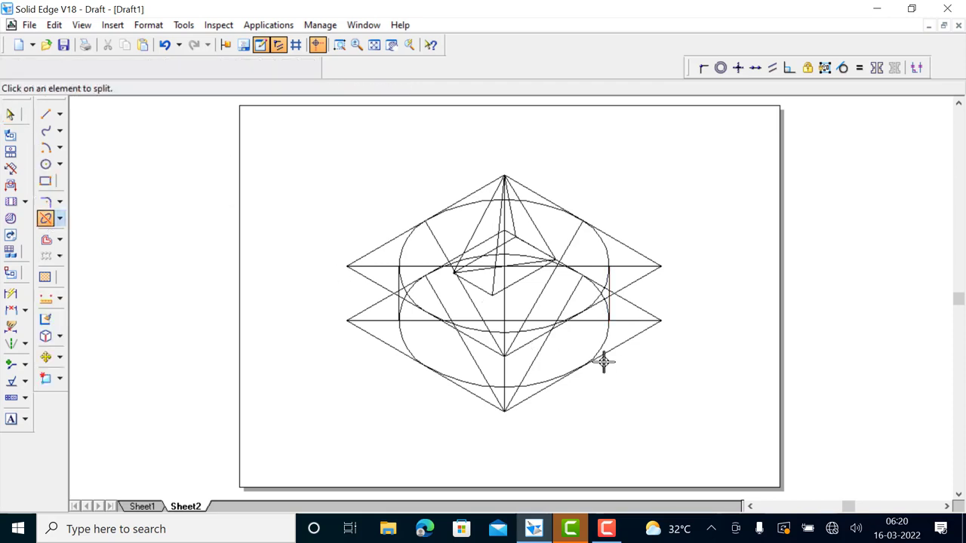
{"action": "left_click", "coordinate": [601, 347]}
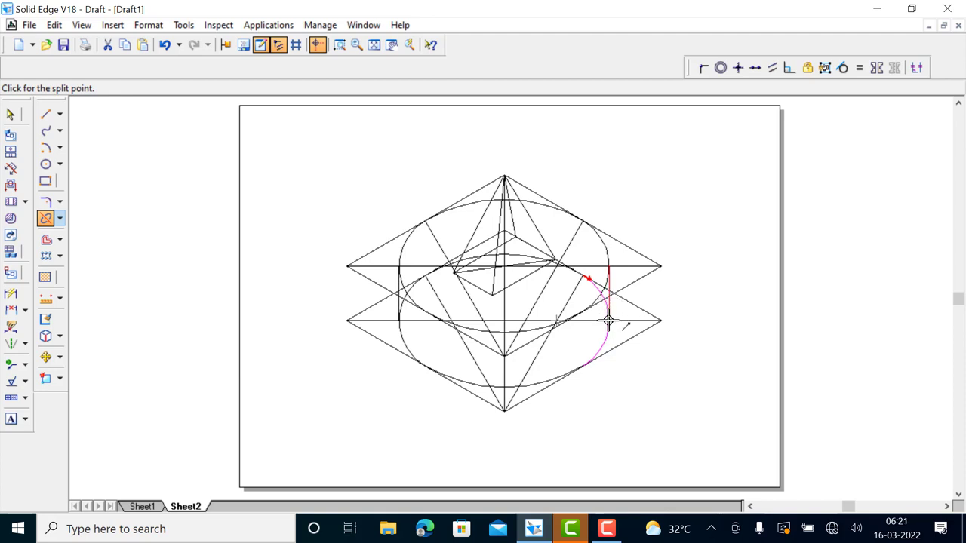
{"action": "left_click", "coordinate": [410, 351]}
{"action": "left_click", "coordinate": [407, 347]}
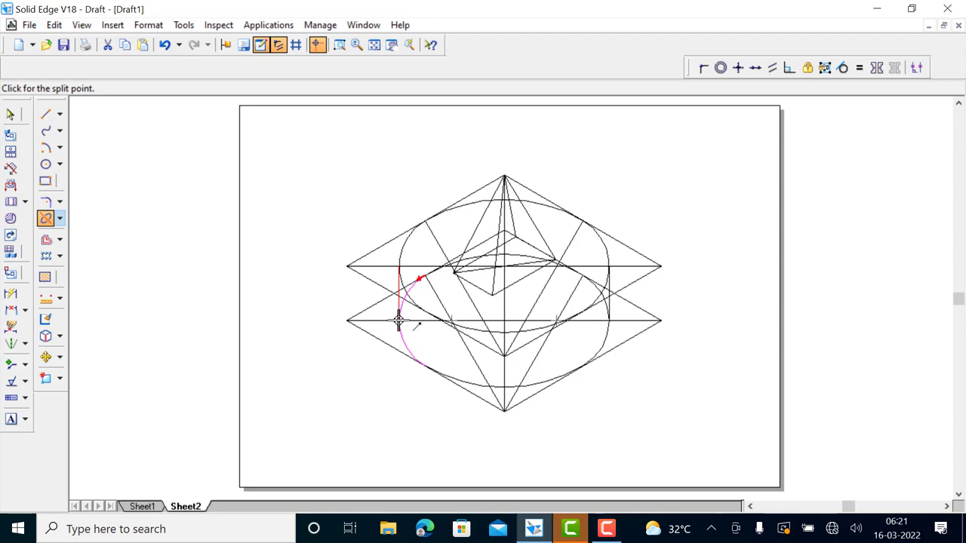
{"action": "right_click", "coordinate": [327, 209]}
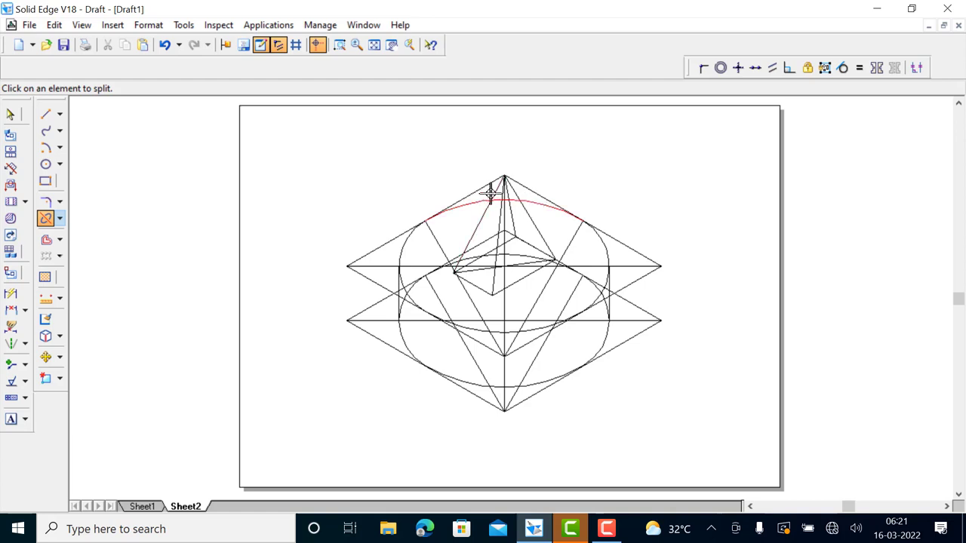
- Split the top ellipse's upper arc where the pyramid's slant edges cross it
{"action": "left_click", "coordinate": [529, 202]}
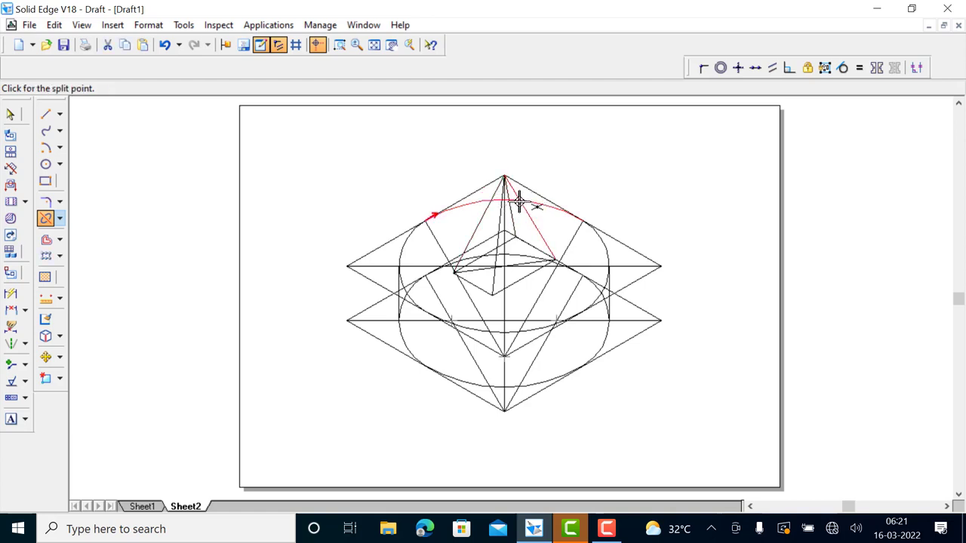
{"action": "left_click", "coordinate": [458, 209]}
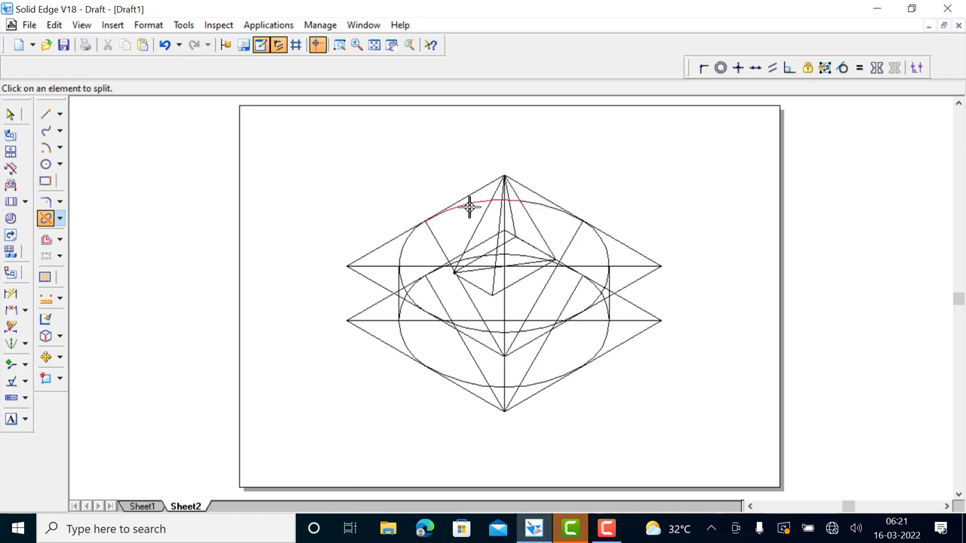
{"action": "left_click", "coordinate": [468, 208]}
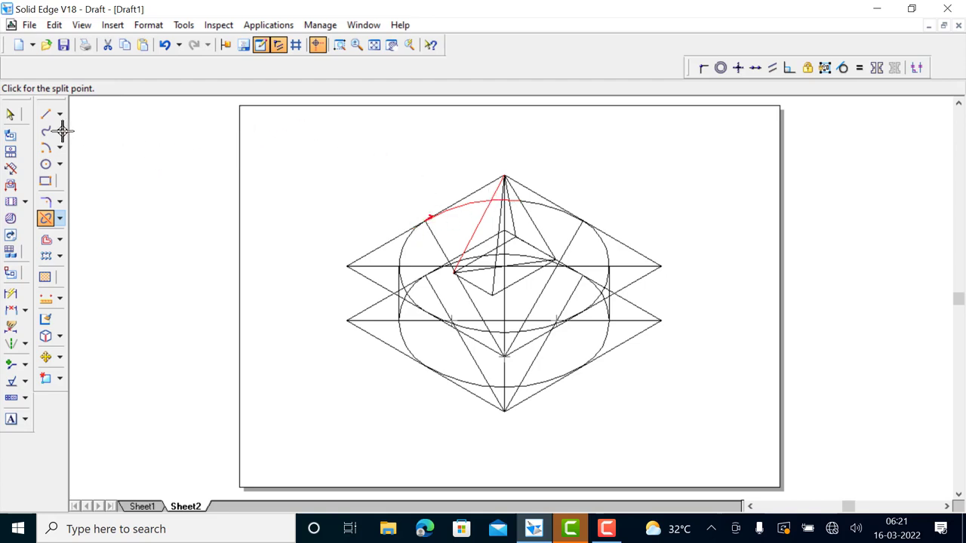
{"action": "left_click", "coordinate": [10, 114]}
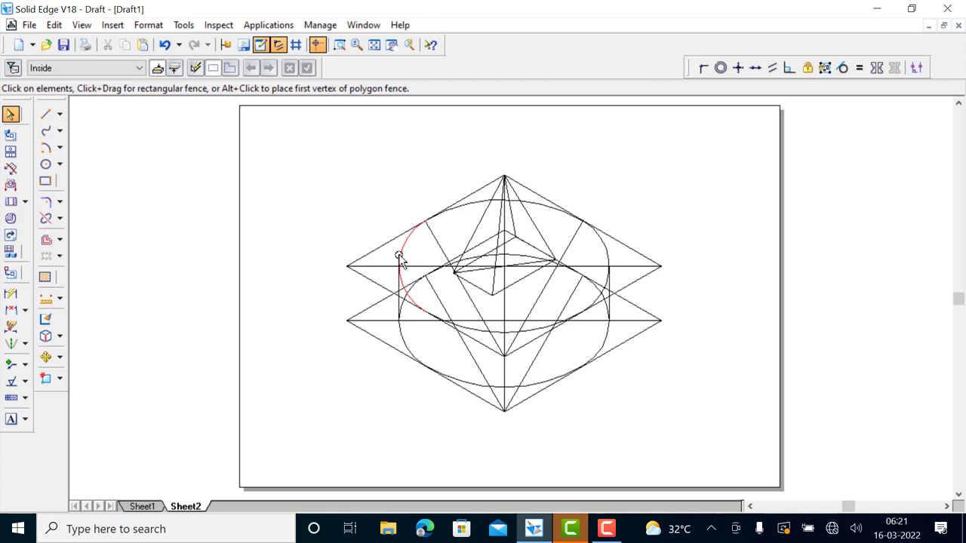
- Select the top ellipse's arcs, the cylinder's front base arcs and its side outline
{"action": "left_click", "coordinate": [400, 257]}
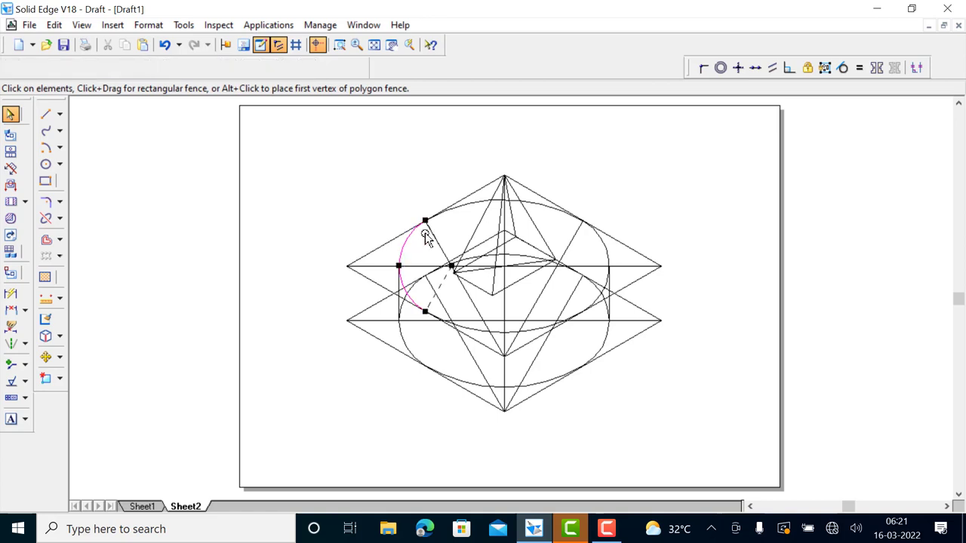
{"action": "left_click", "coordinate": [469, 212]}
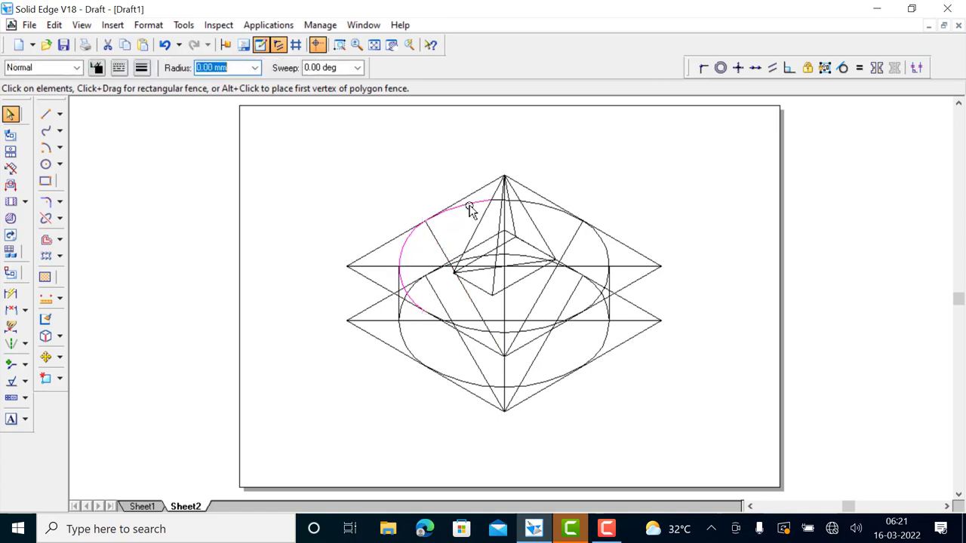
{"action": "left_click", "coordinate": [550, 212]}
{"action": "left_click", "coordinate": [602, 245]}
{"action": "left_click", "coordinate": [540, 333]}
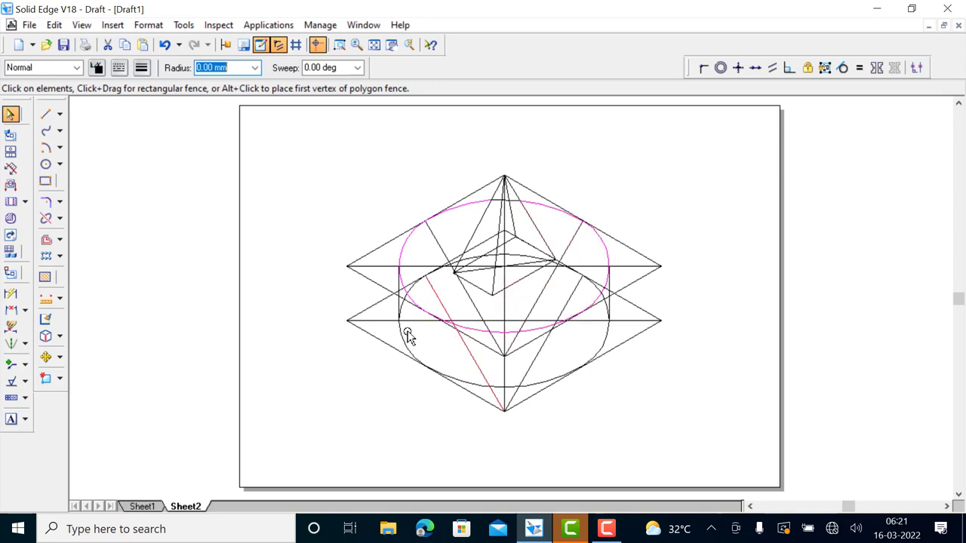
{"action": "left_click", "coordinate": [458, 383], "text": "ctrl"}
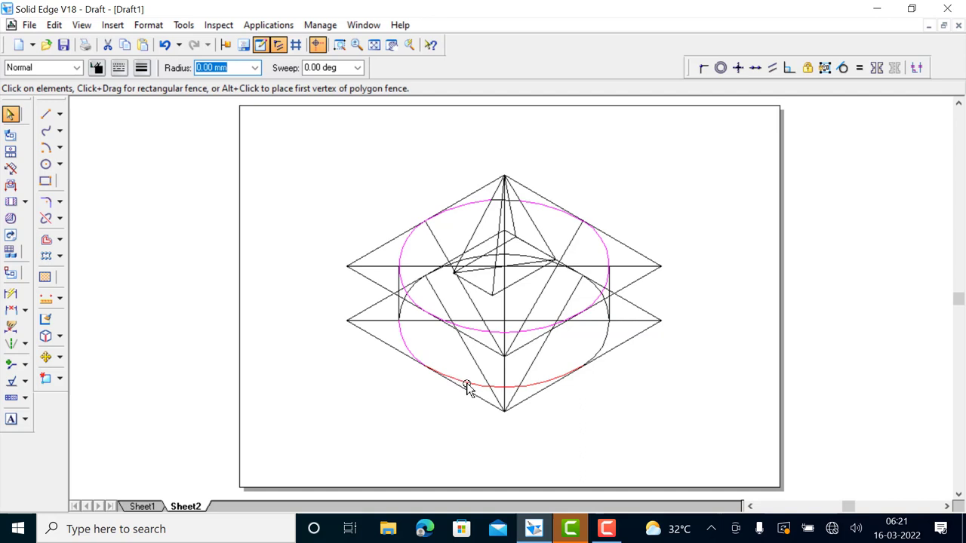
{"action": "left_click", "coordinate": [610, 323], "text": "ctrl"}
{"action": "left_click", "coordinate": [611, 309], "text": "ctrl"}
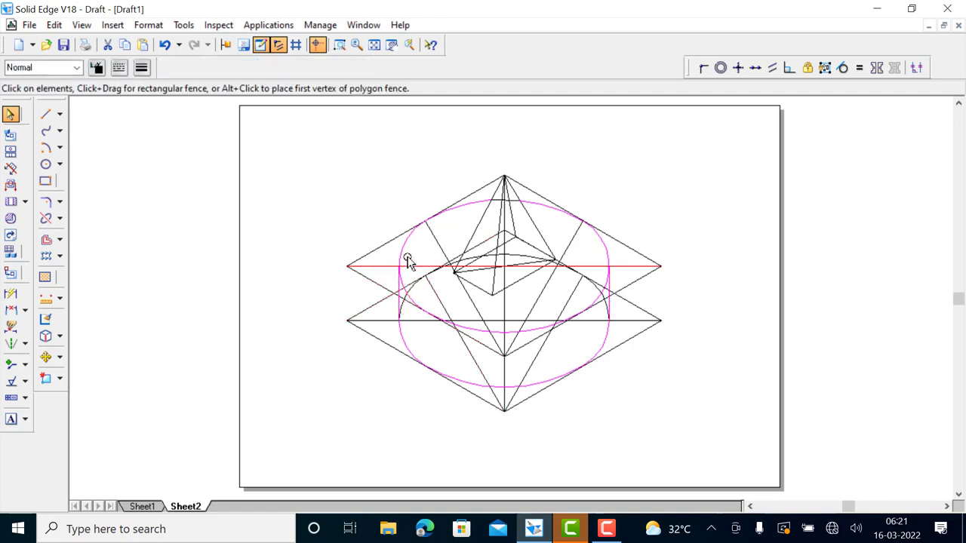
- Add the pyramid's visible slant and front base edges to the selection
{"action": "left_click", "coordinate": [471, 235], "text": "ctrl"}
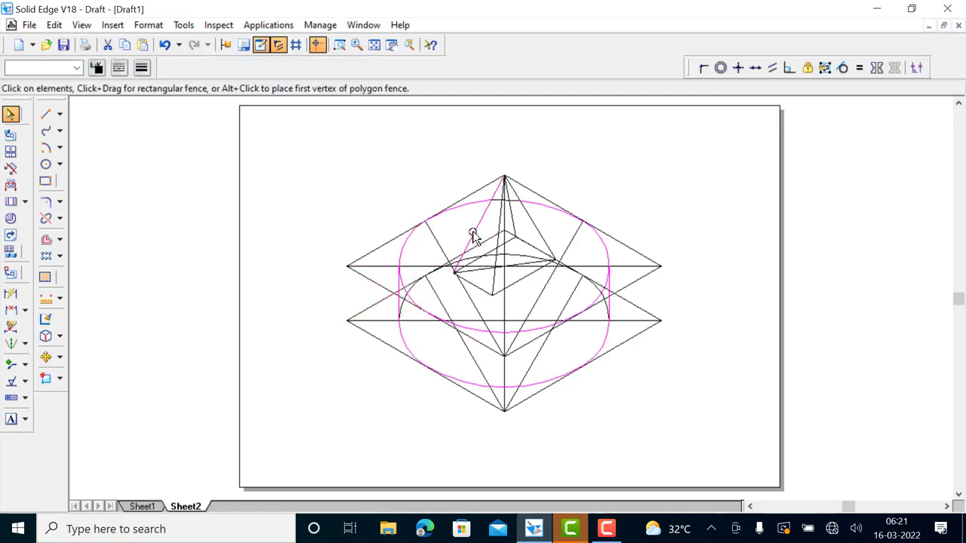
{"action": "left_click", "coordinate": [478, 285], "text": "ctrl"}
{"action": "left_click", "coordinate": [520, 289], "text": "ctrl"}
{"action": "left_click", "coordinate": [543, 243], "text": "ctrl"}
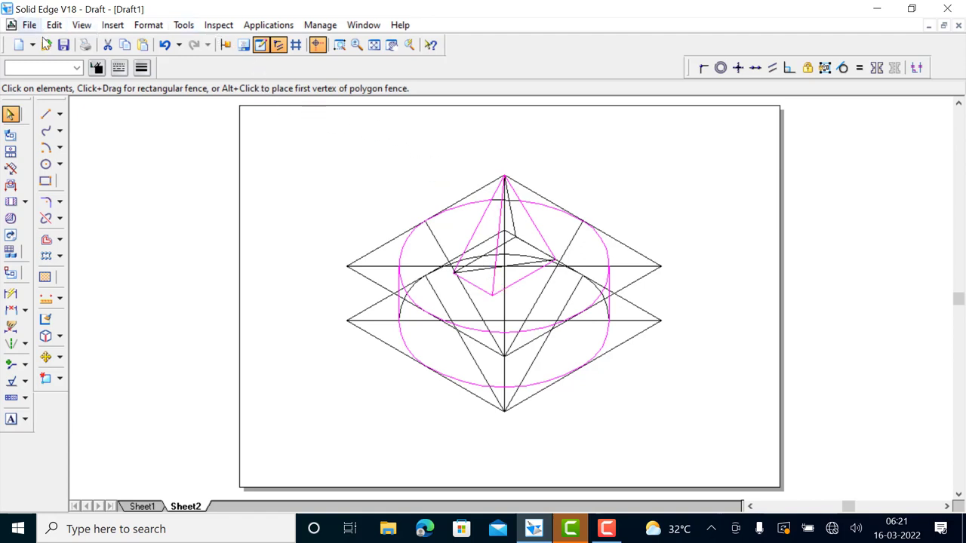
- Apply the thick Visible line style to the selected outlines, then deselect
{"action": "left_click", "coordinate": [76, 67]}
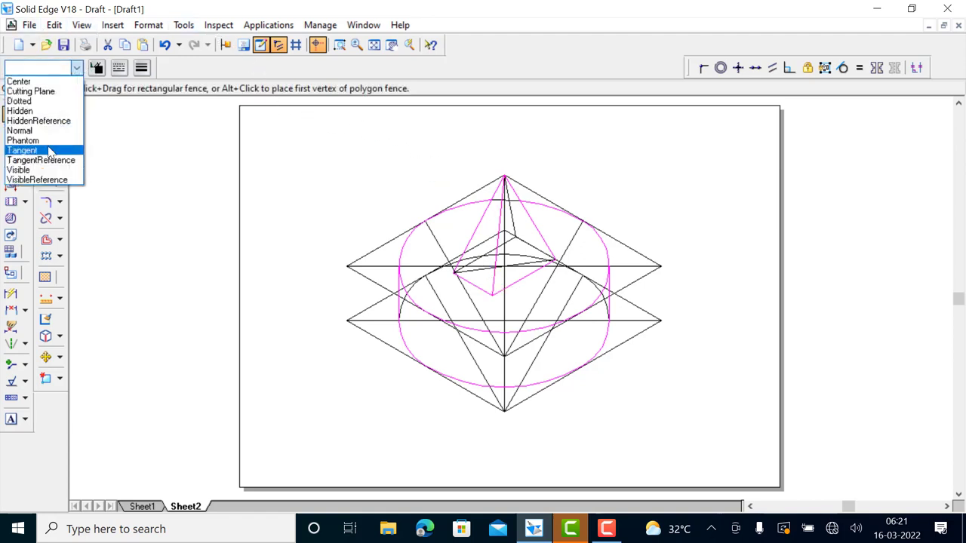
{"action": "left_click", "coordinate": [30, 171]}
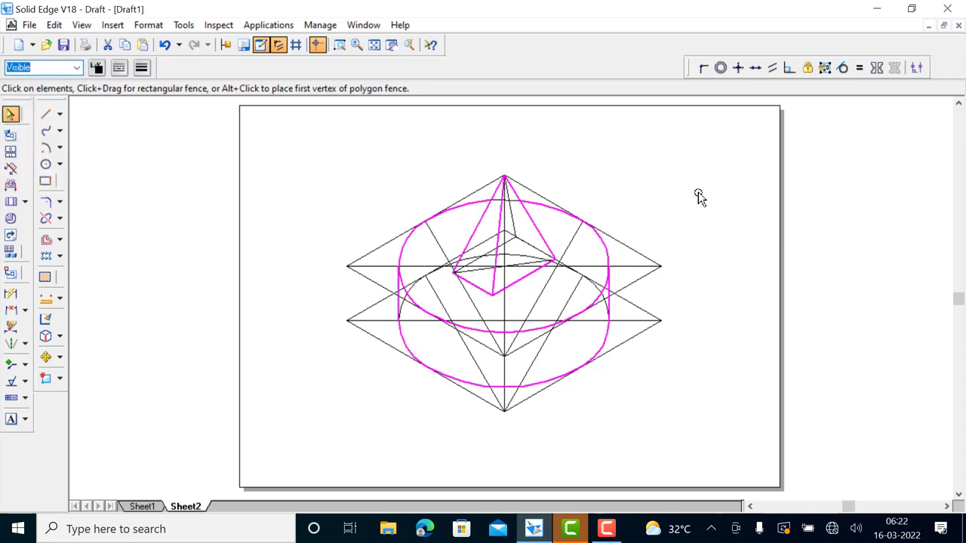
{"action": "left_click", "coordinate": [671, 414]}
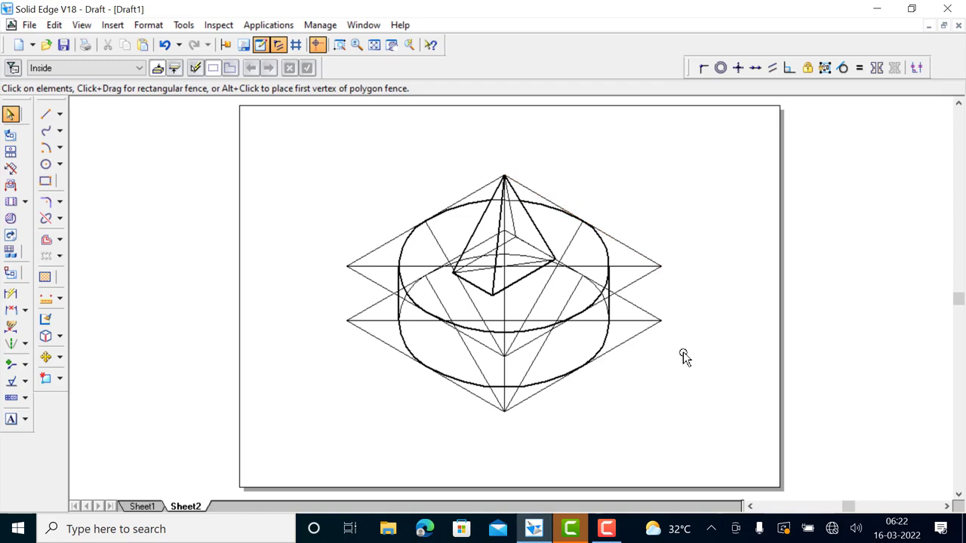
{"action": "left_click", "coordinate": [631, 338]}
- Scale the whole drawing by 0.82 about its bottom vertex
{"action": "mouse_move", "coordinate": [319, 142]}
{"action": "left_mouse_down"}
{"action": "mouse_move", "coordinate": [451, 323]}
{"action": "mouse_move", "coordinate": [689, 441]}
{"action": "left_mouse_up"}
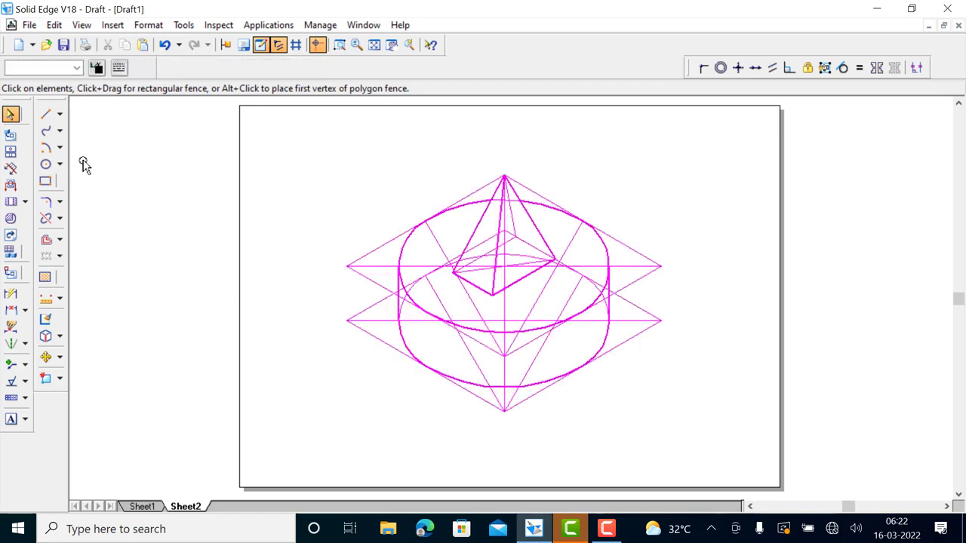
{"action": "left_click", "coordinate": [61, 359]}
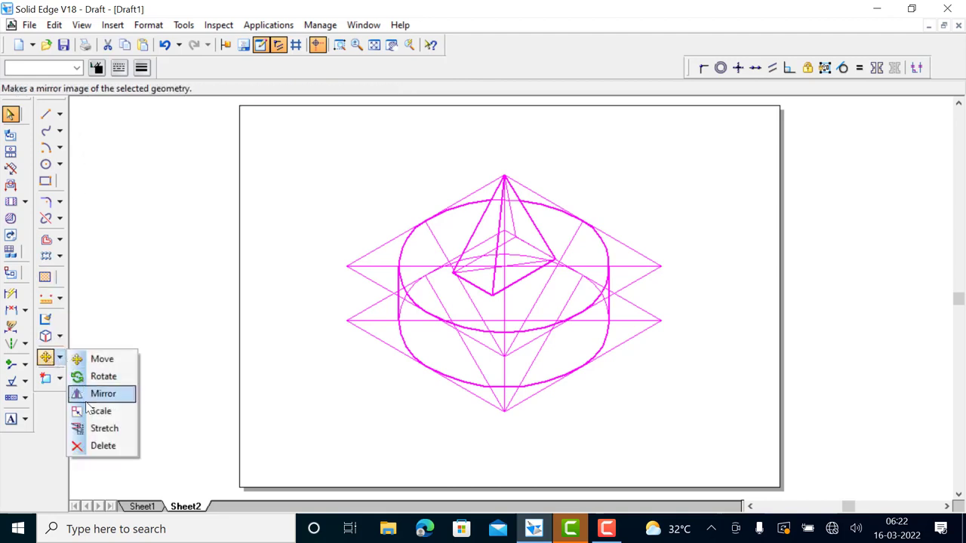
{"action": "left_click", "coordinate": [113, 410]}
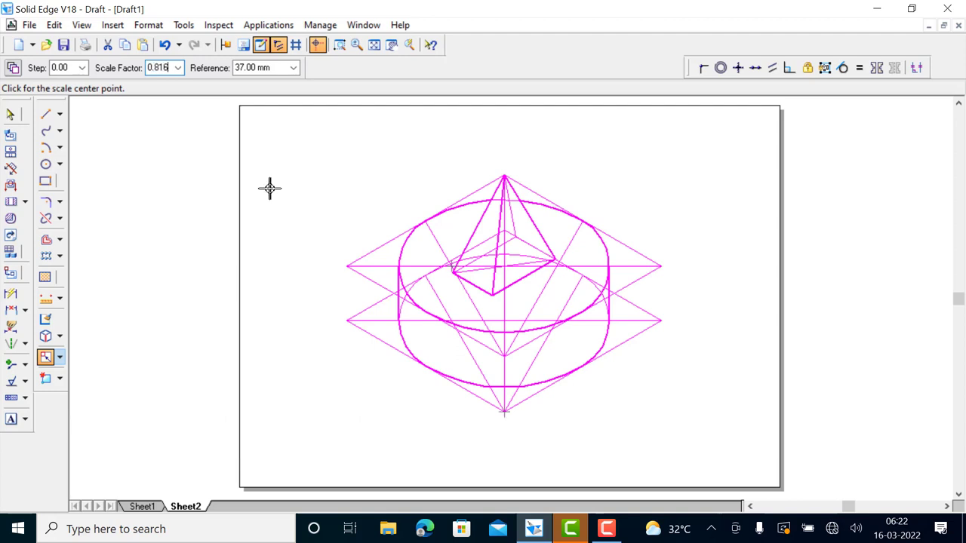
{"action": "key", "text": "Tab"}
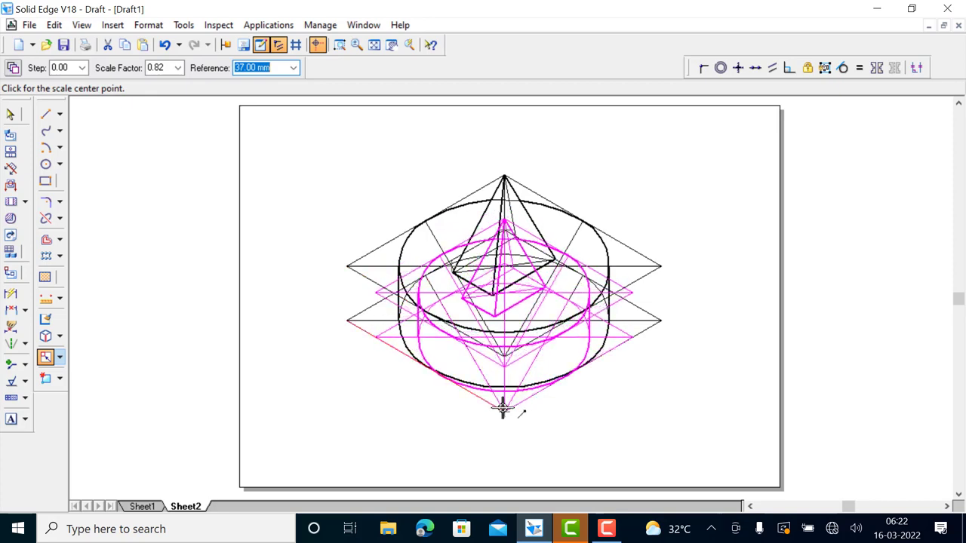
{"action": "left_click", "coordinate": [503, 408]}
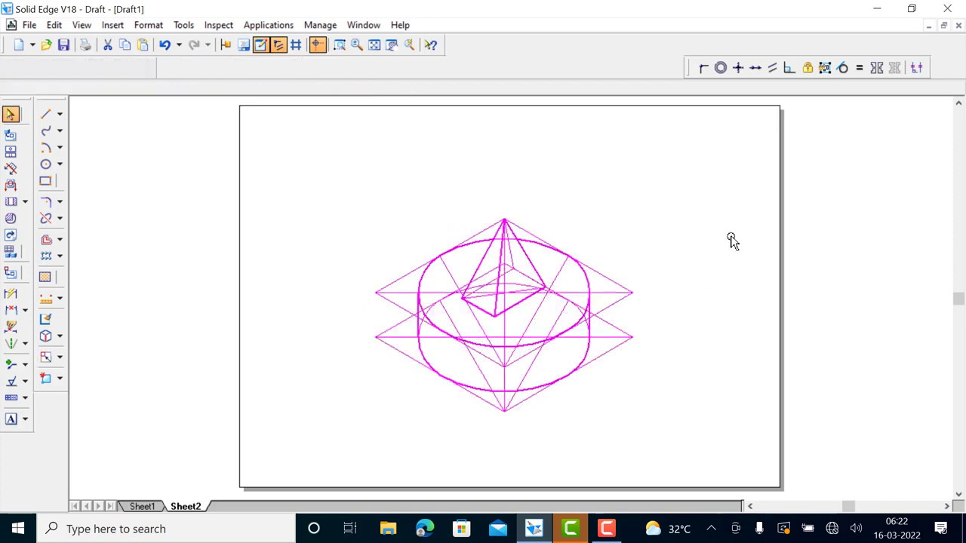
{"action": "left_click", "coordinate": [722, 240]}
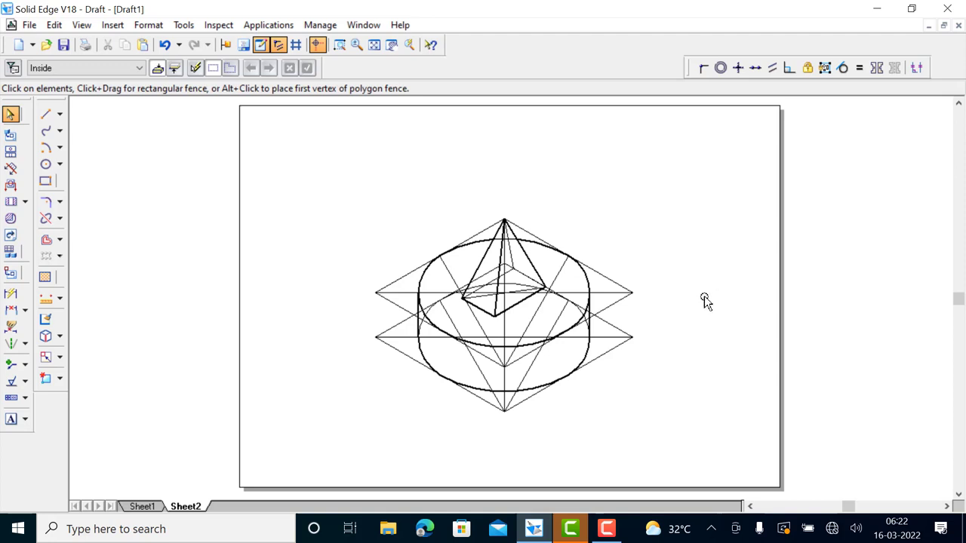
{"action": "left_click", "coordinate": [623, 473]}
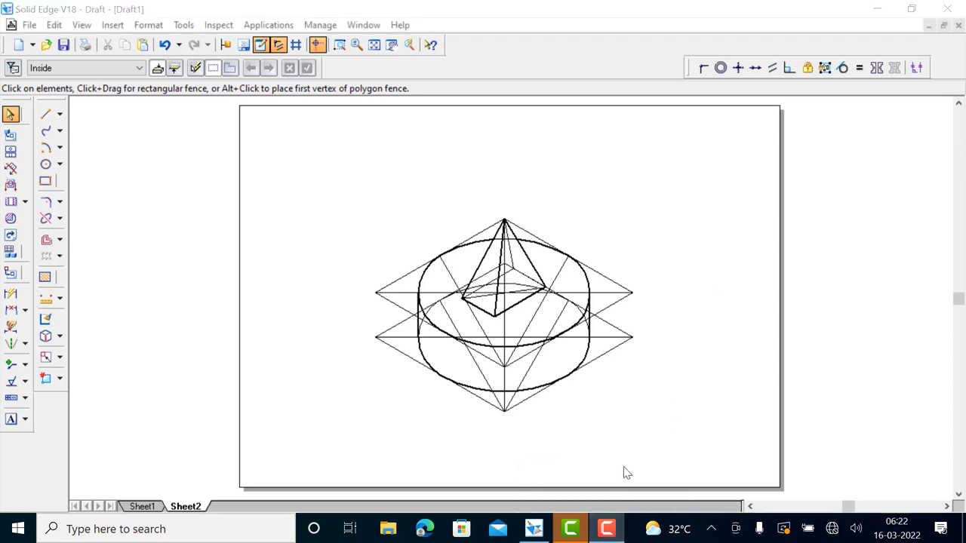